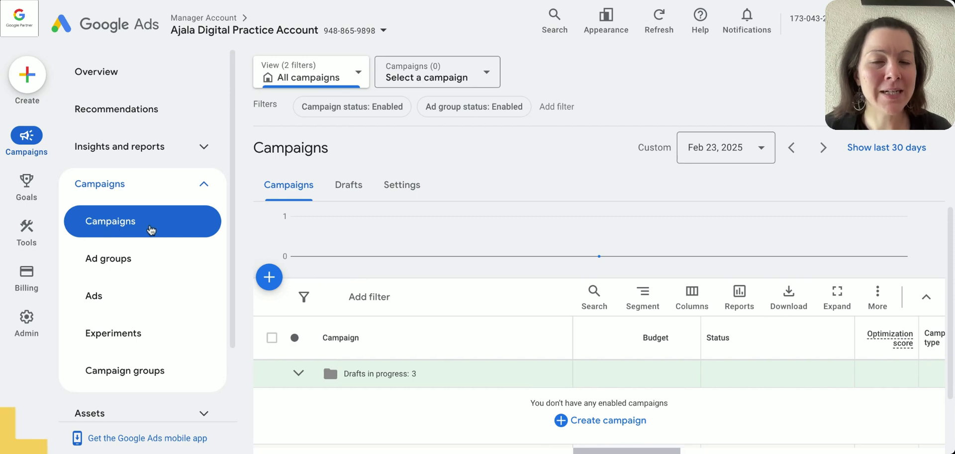
Step: Start a new campaign without guidance and choose Video as its campaign type
click(270, 276)
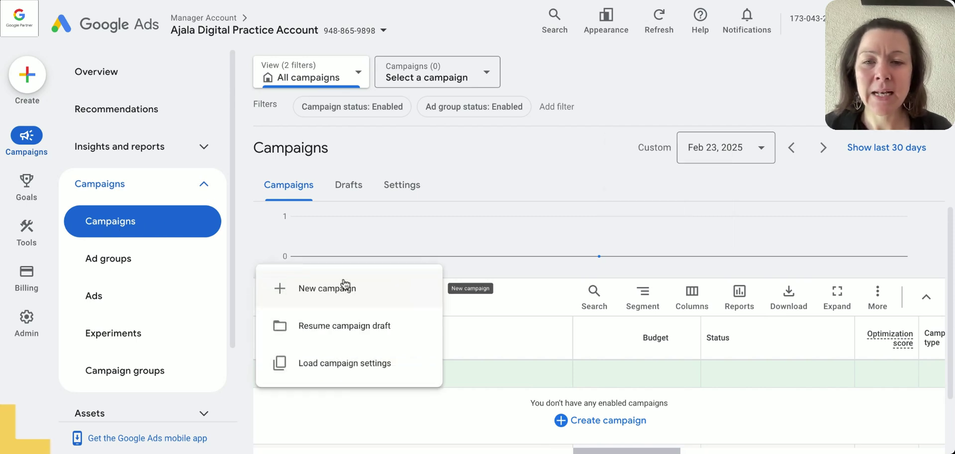
click(386, 289)
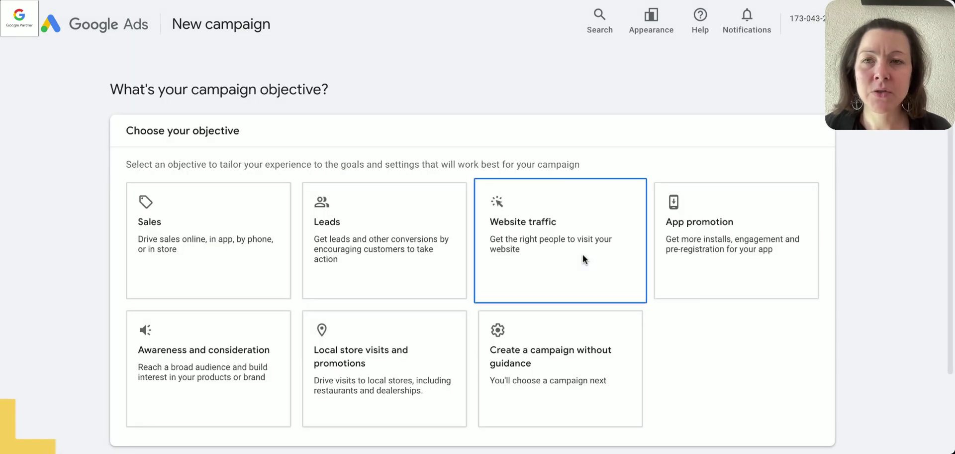
scroll(743, 215, down, 3)
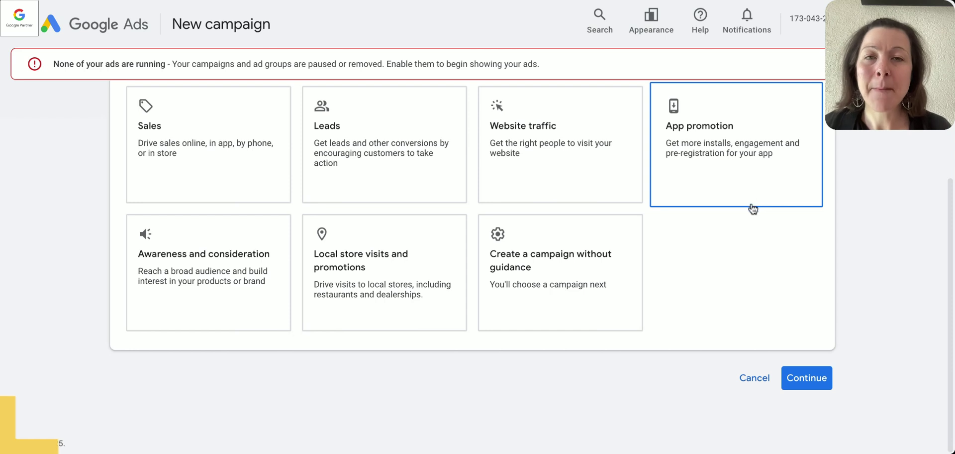
click(610, 277)
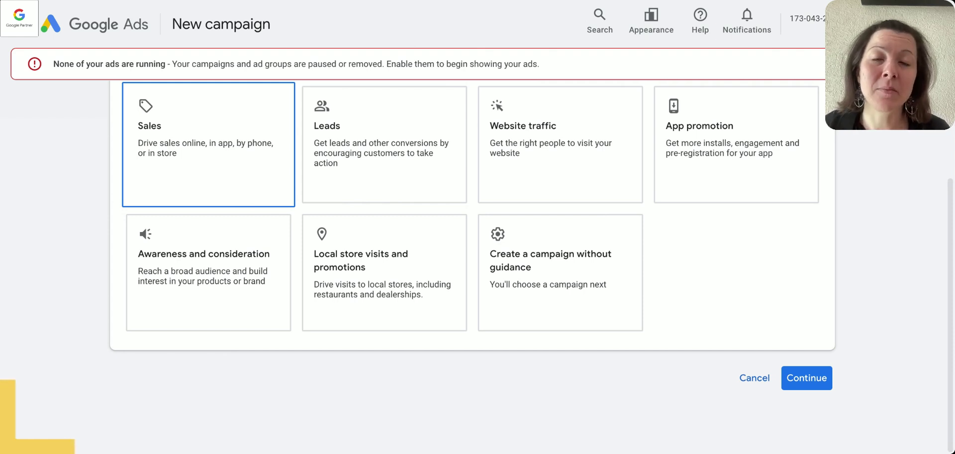
click(408, 160)
click(518, 167)
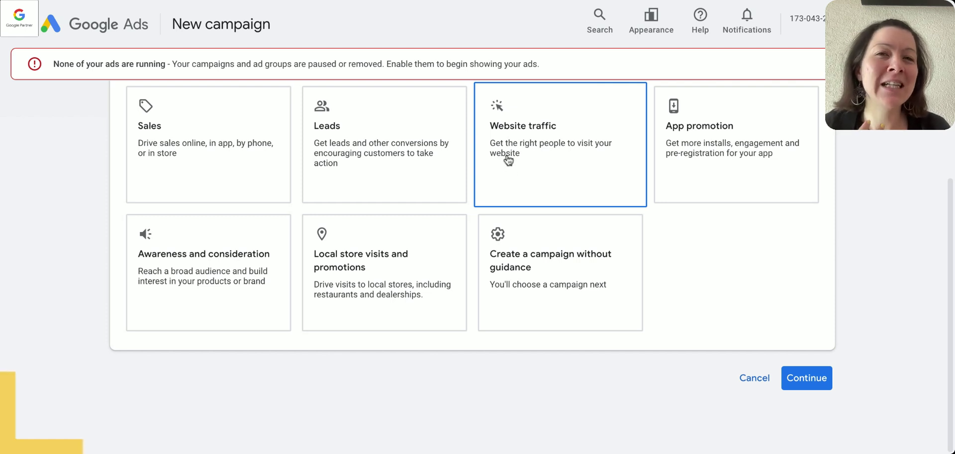
click(512, 226)
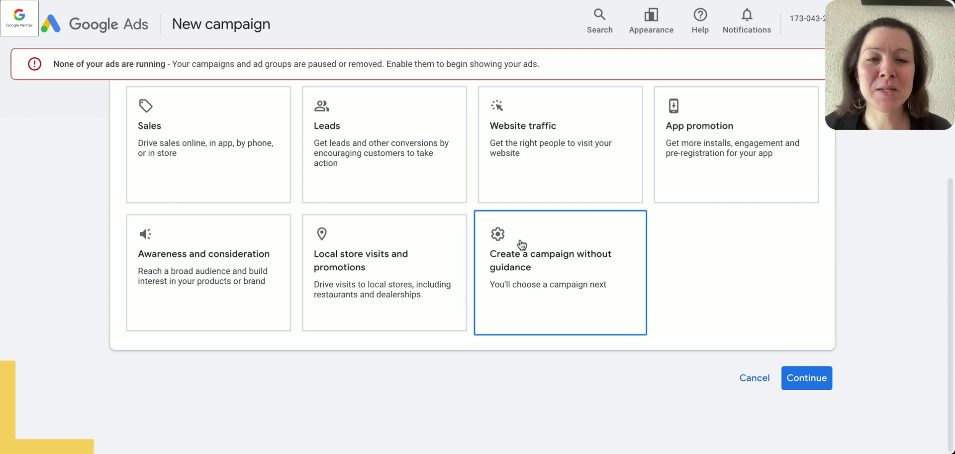
click(521, 243)
scroll(655, 279, down, 6)
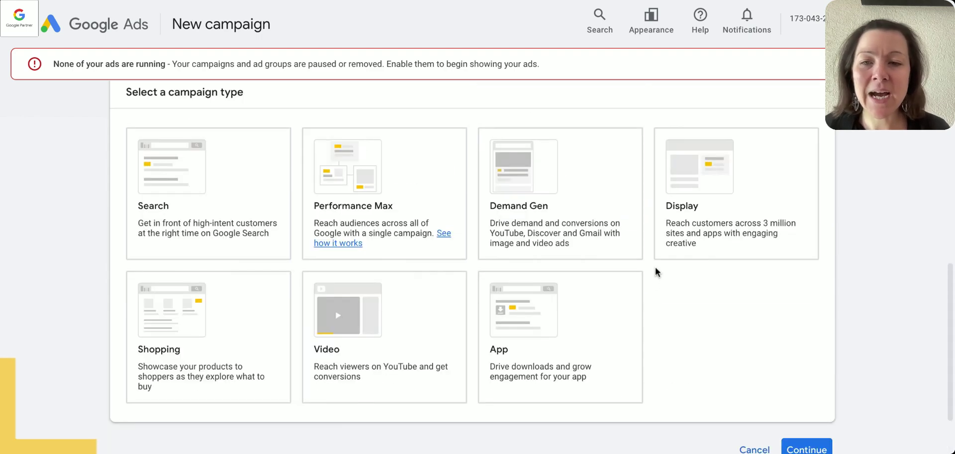
click(384, 314)
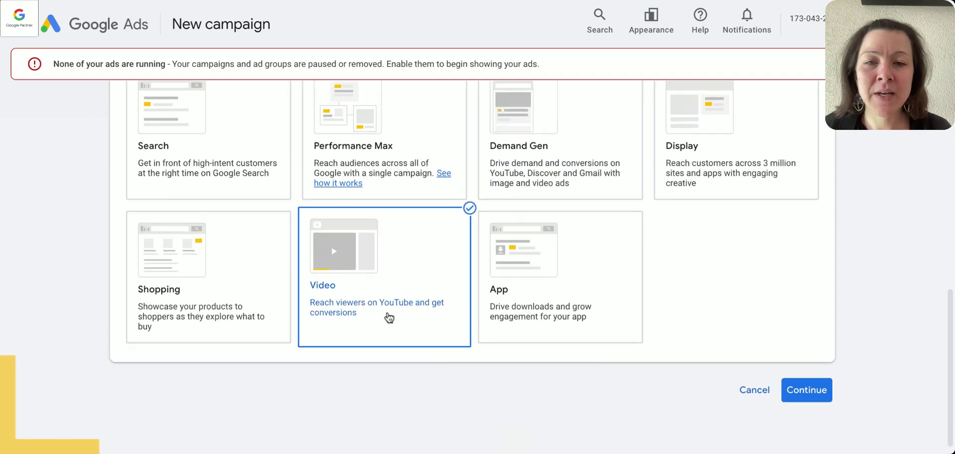
Step: Select the Drive conversions subtype and start a new campaign with it
scroll(870, 284, down, 5)
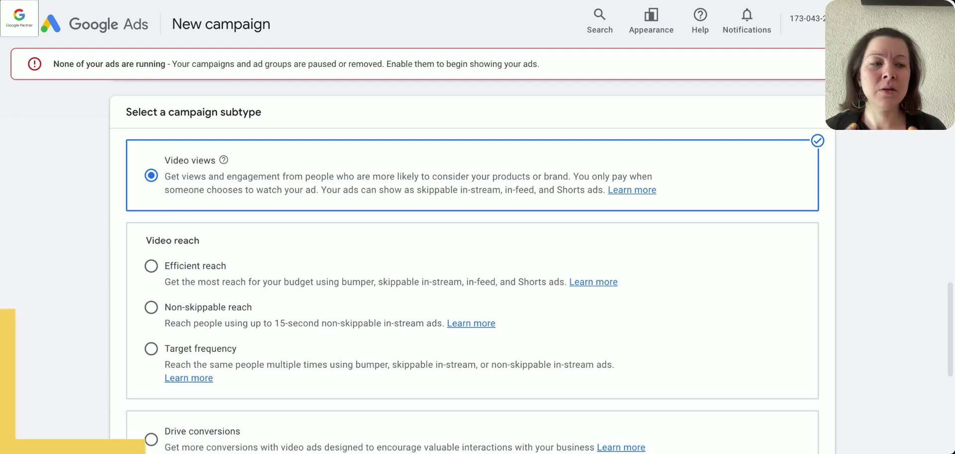
scroll(301, 240, down, 6)
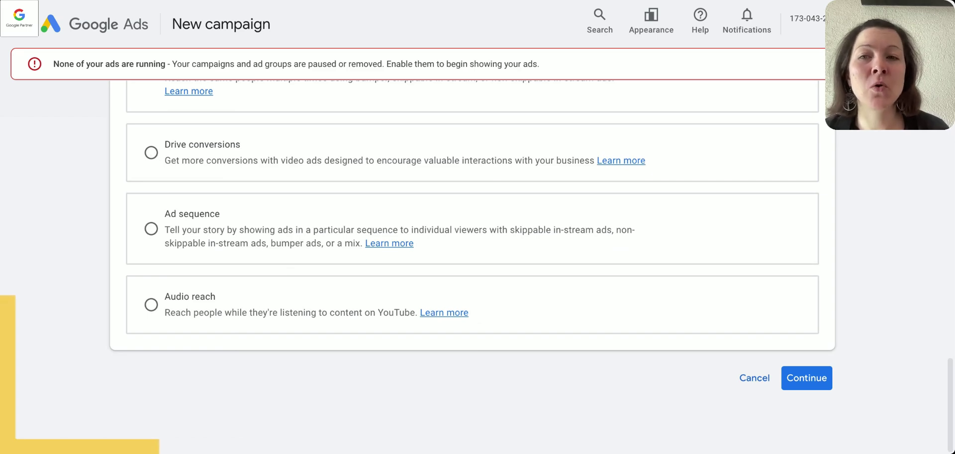
click(150, 153)
scroll(753, 358, down, 3)
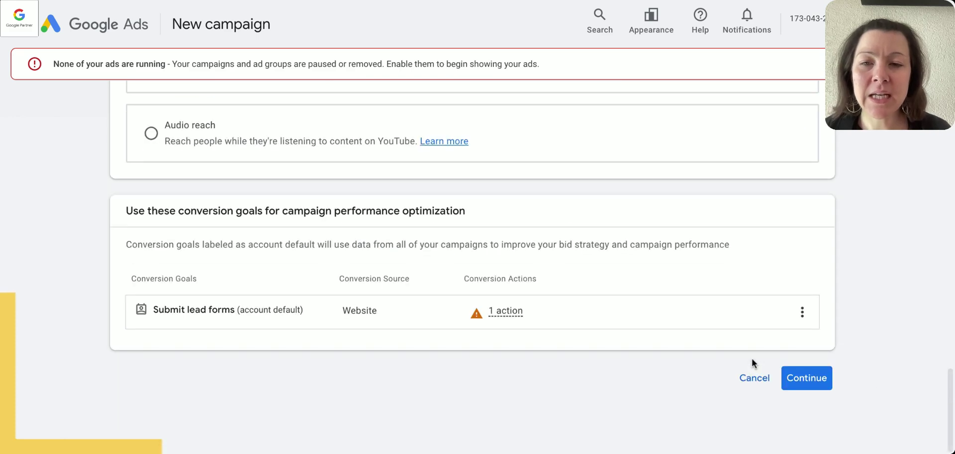
click(817, 383)
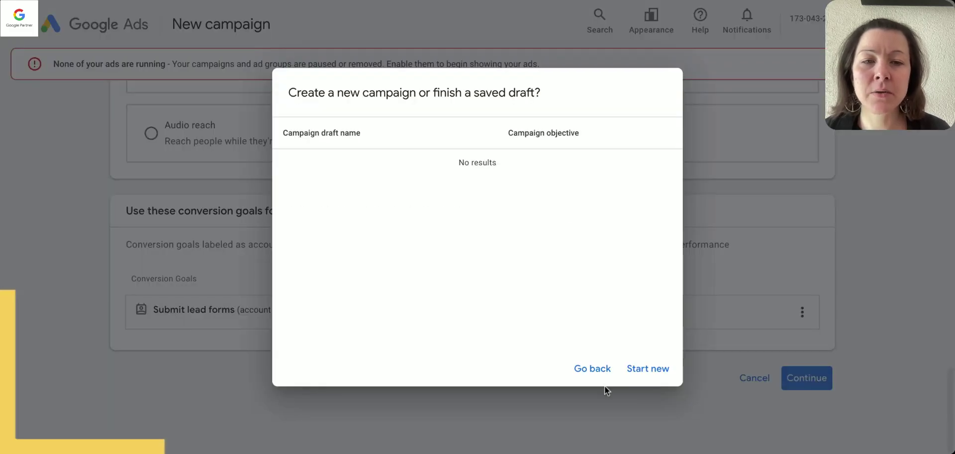
click(647, 369)
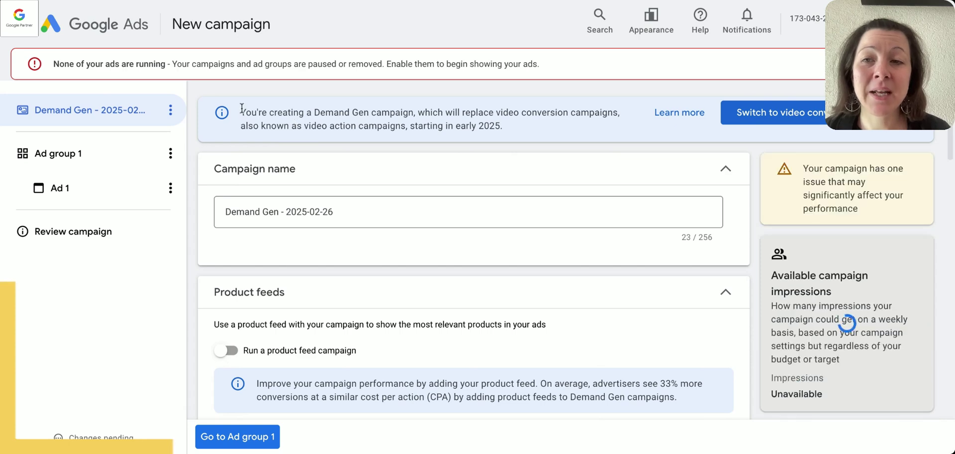
Step: Highlight the notice about Demand Gen replacing video conversion campaigns and leave this campaign setup without saving
drag(241, 111, 470, 134)
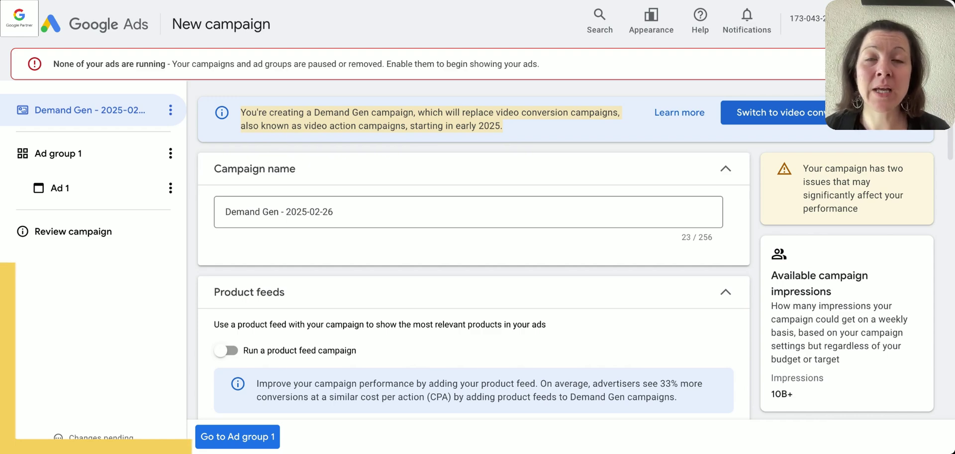
key(alt+Left)
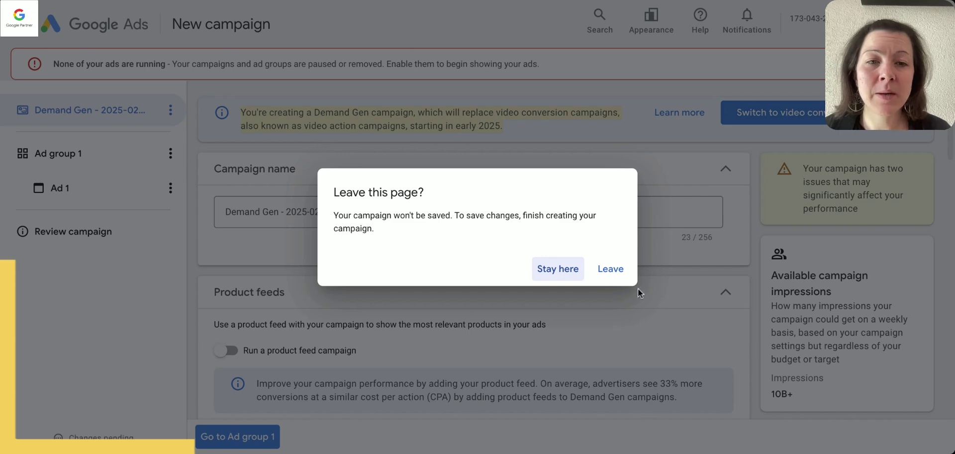
click(612, 272)
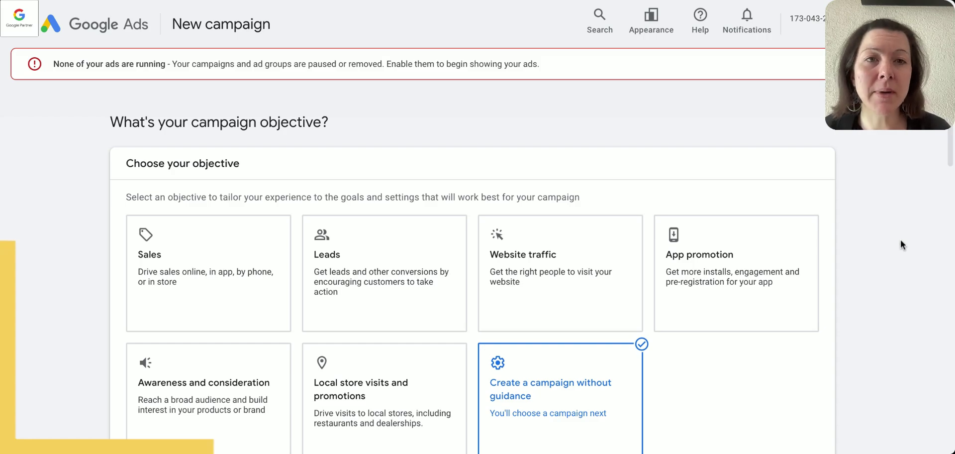
Step: Change the campaign subtype to Video views and start a new campaign rather than finishing a saved draft
scroll(902, 248, down, 4)
scroll(901, 244, down, 4)
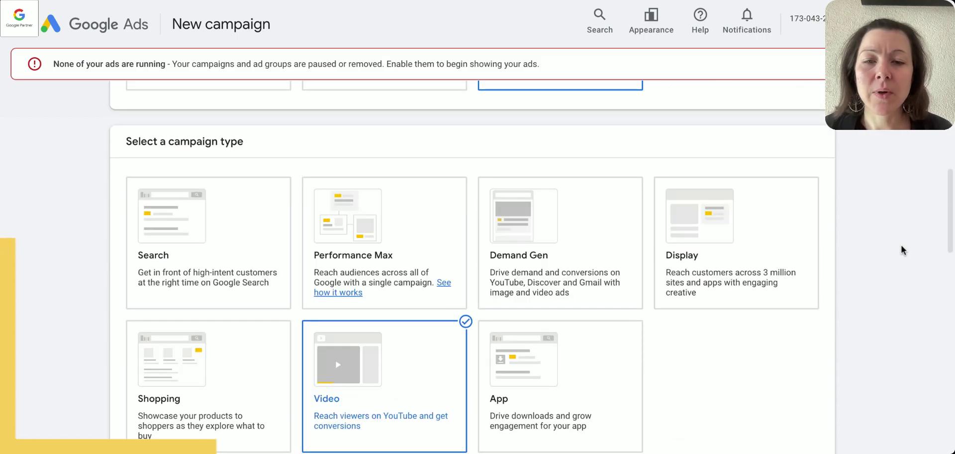
scroll(902, 247, down, 10)
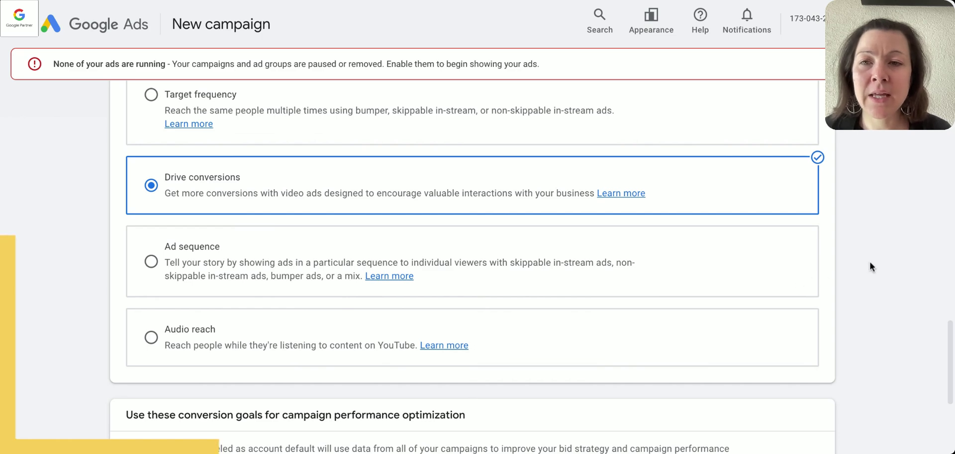
scroll(889, 259, up, 5)
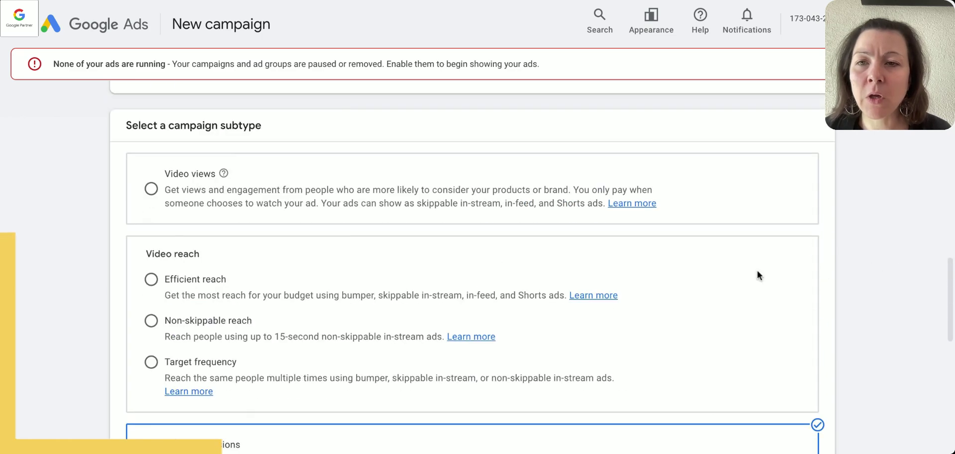
click(145, 190)
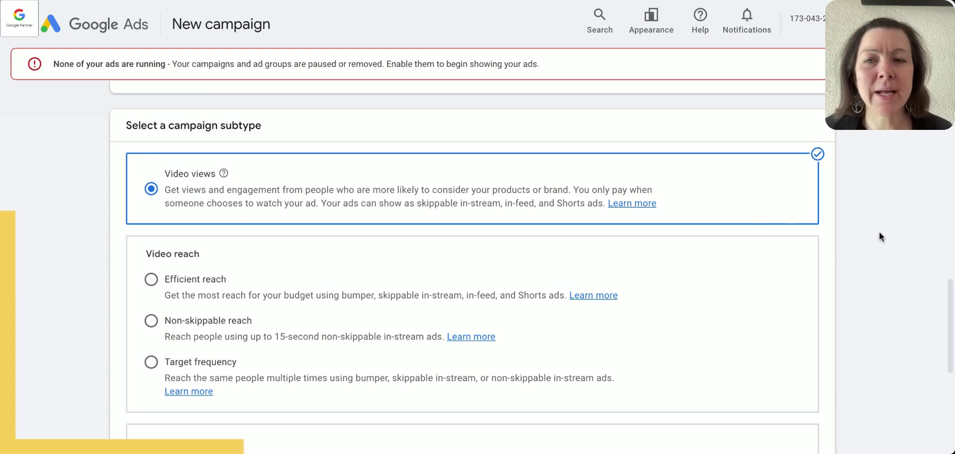
scroll(879, 234, down, 5)
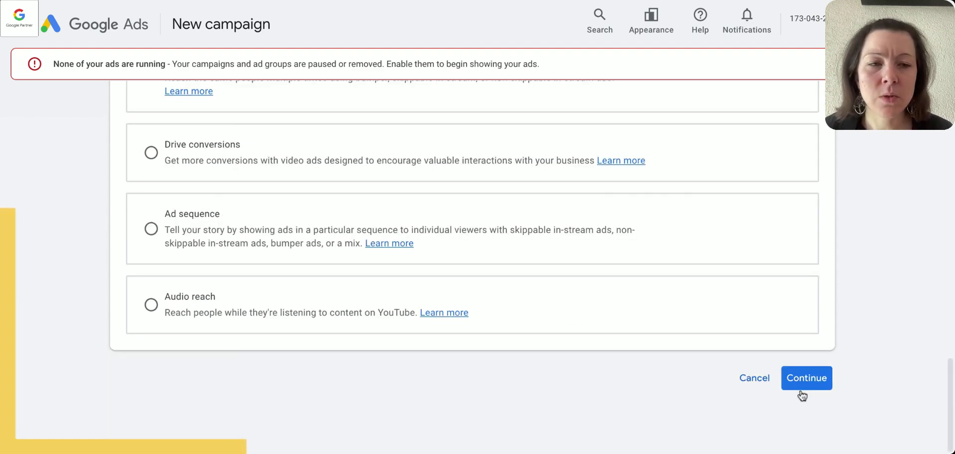
click(810, 370)
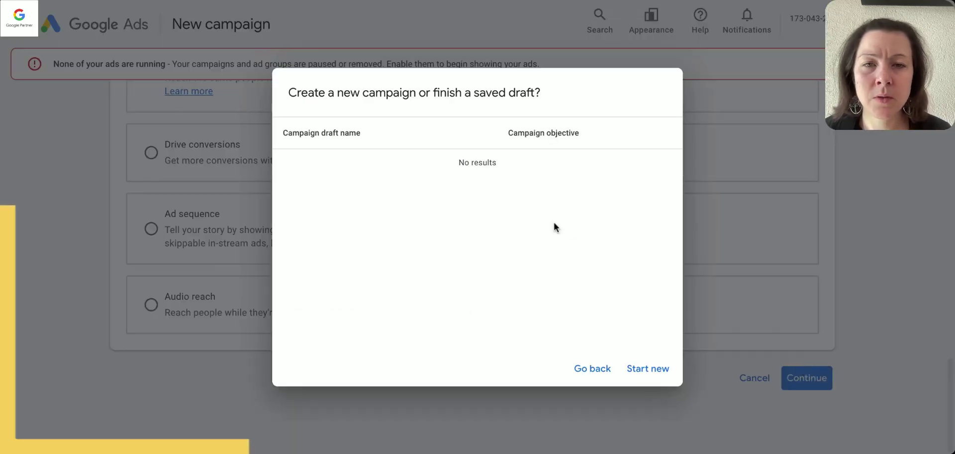
click(649, 371)
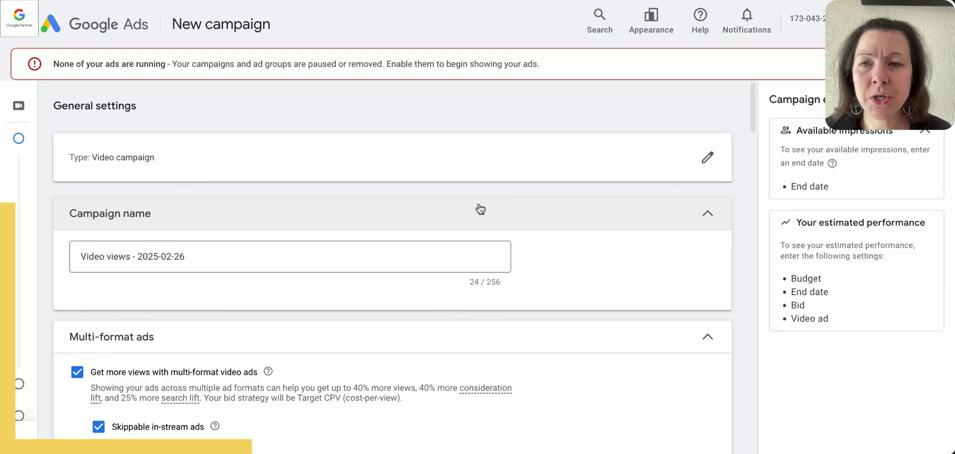
Step: Rename the campaign as "Video Views_Month / Year_Product Name"
scroll(282, 255, down, 1)
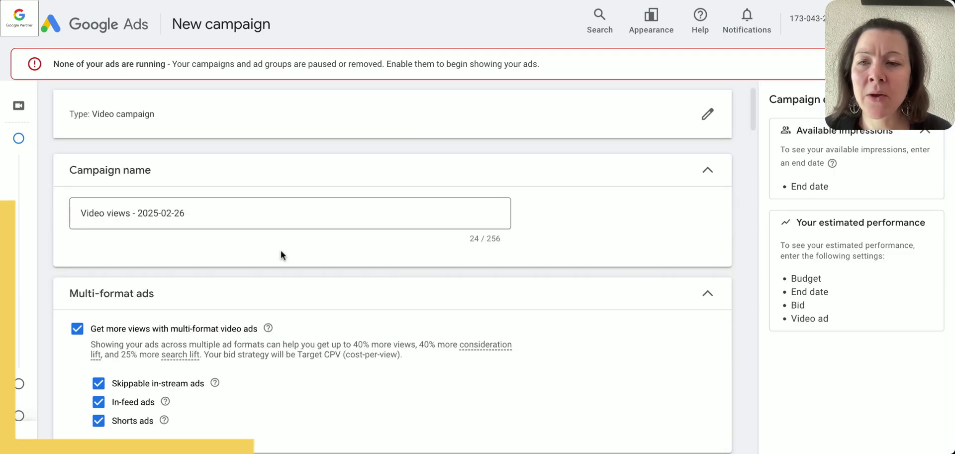
click(199, 213)
drag(204, 218, 53, 209)
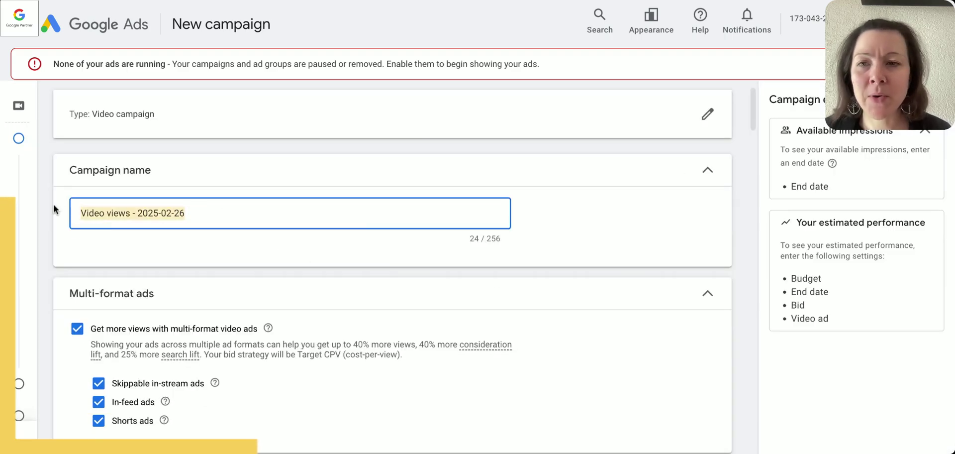
click(210, 215)
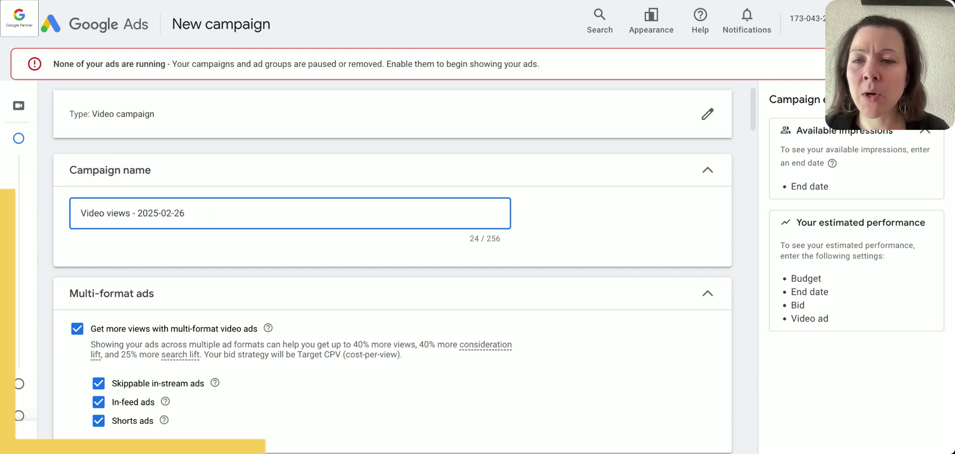
drag(185, 213, 110, 216)
key(BackSpace)
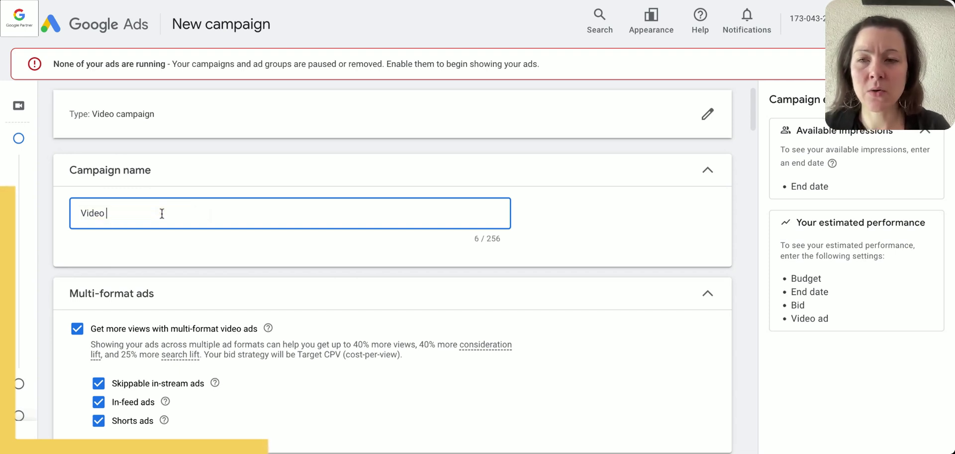
text(V)
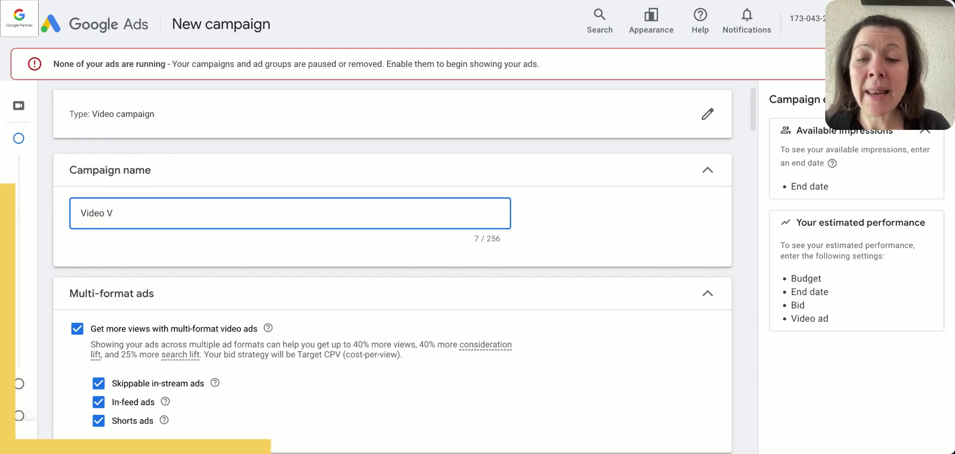
text(iews)
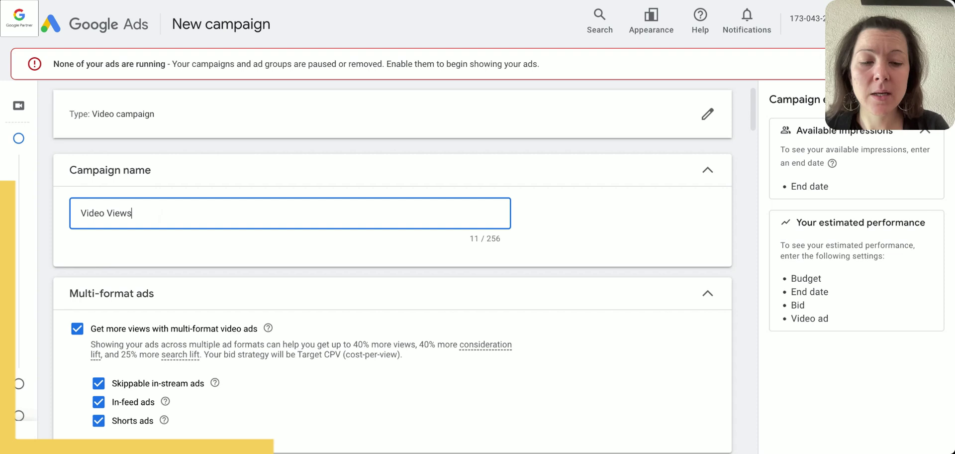
text(_Months)
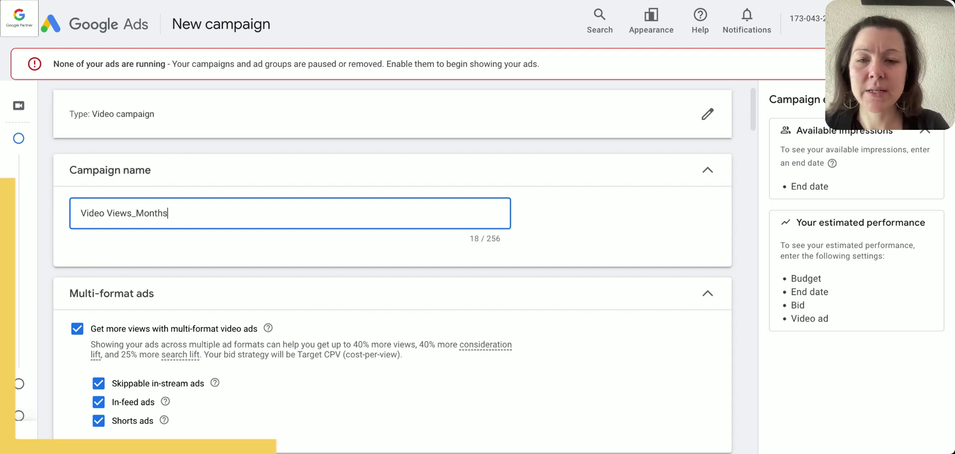
key(BackSpace)
text(/ Y)
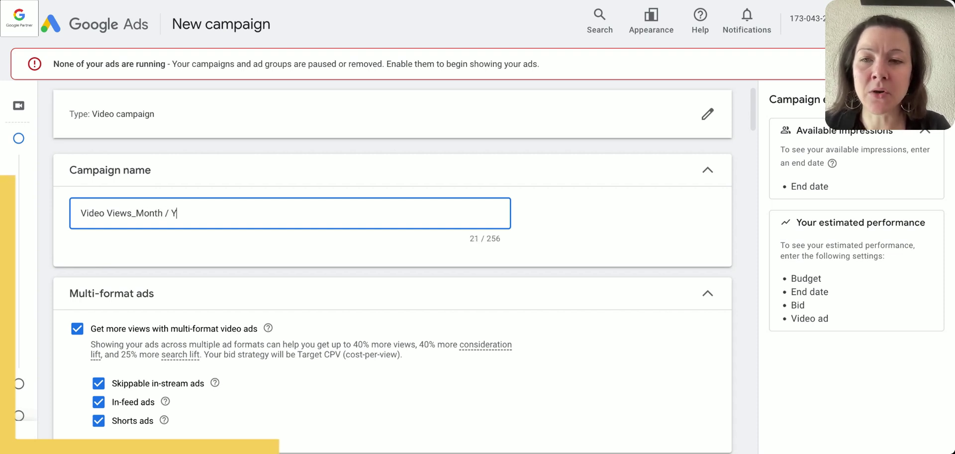
text(ear_)
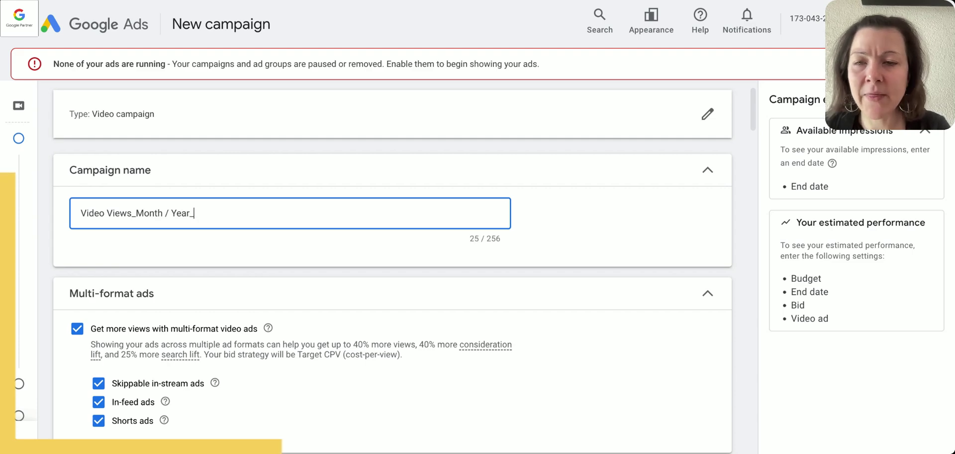
text(Product Name)
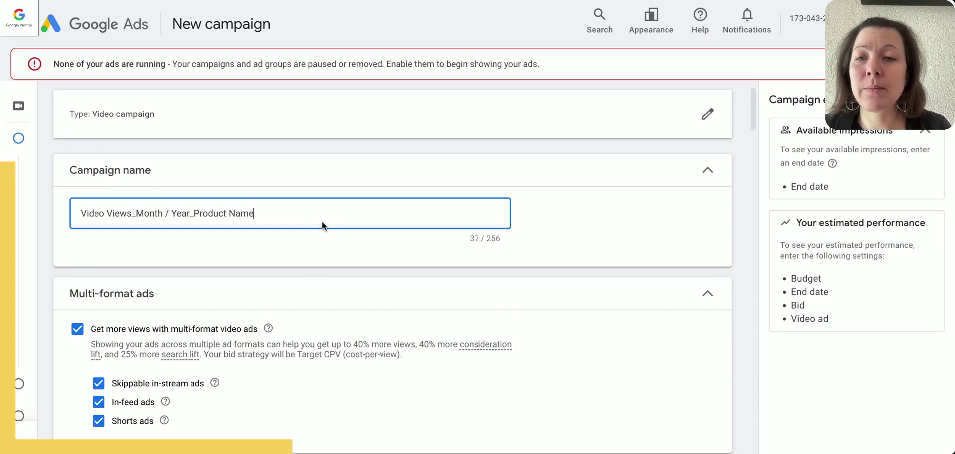
drag(283, 216, 60, 217)
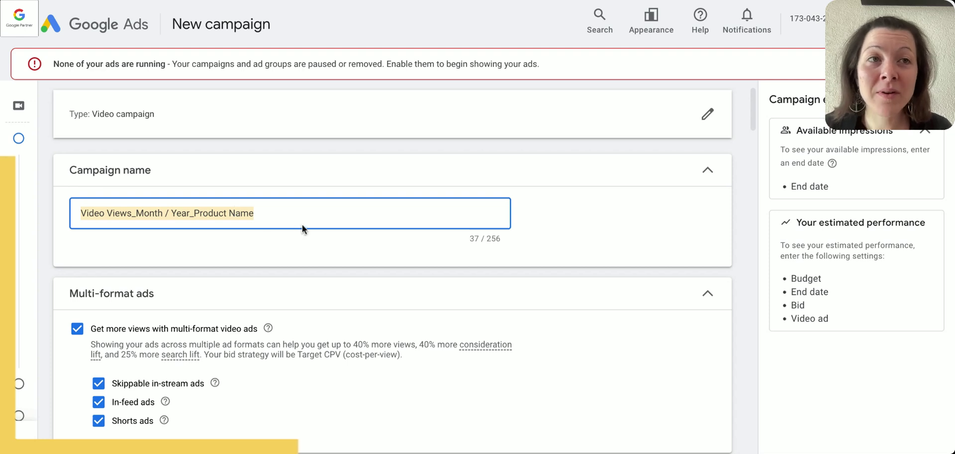
drag(243, 213, 136, 210)
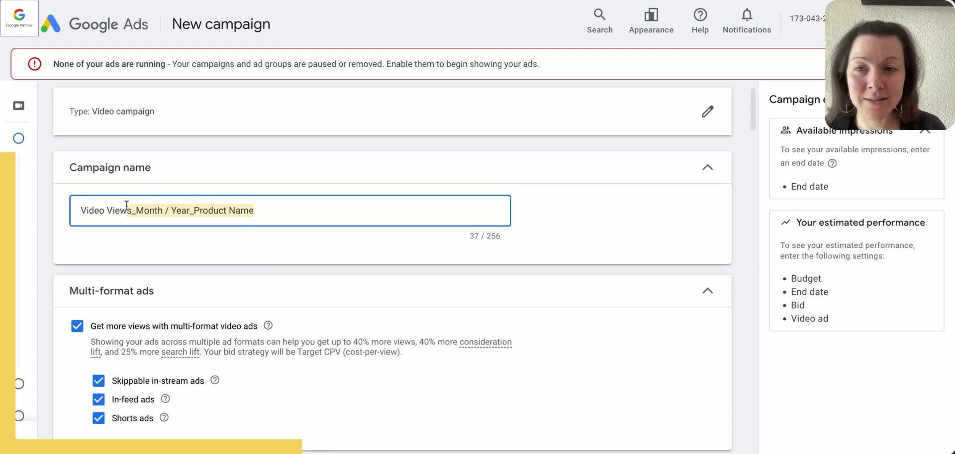
Step: Review the multi-format ad options and expand the bid strategy section to read its details
click(264, 208)
scroll(343, 212, down, 1)
scroll(343, 214, down, 2)
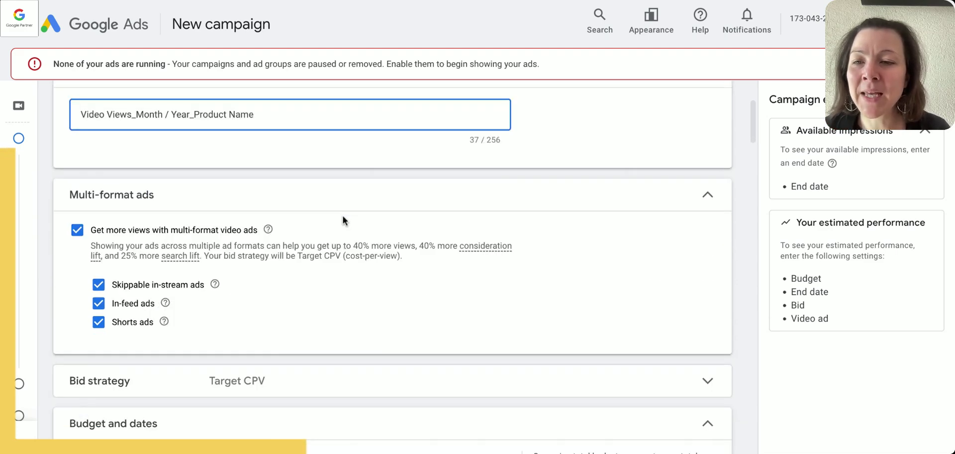
scroll(96, 140, down, 2)
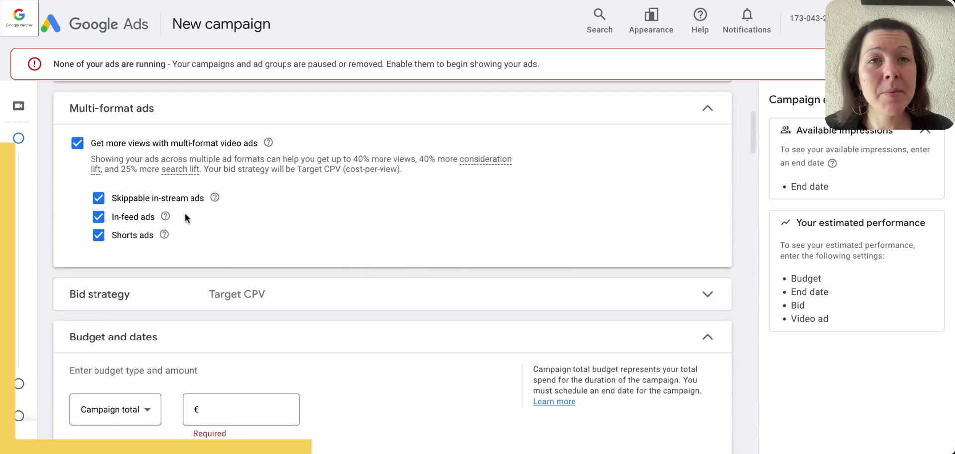
click(403, 294)
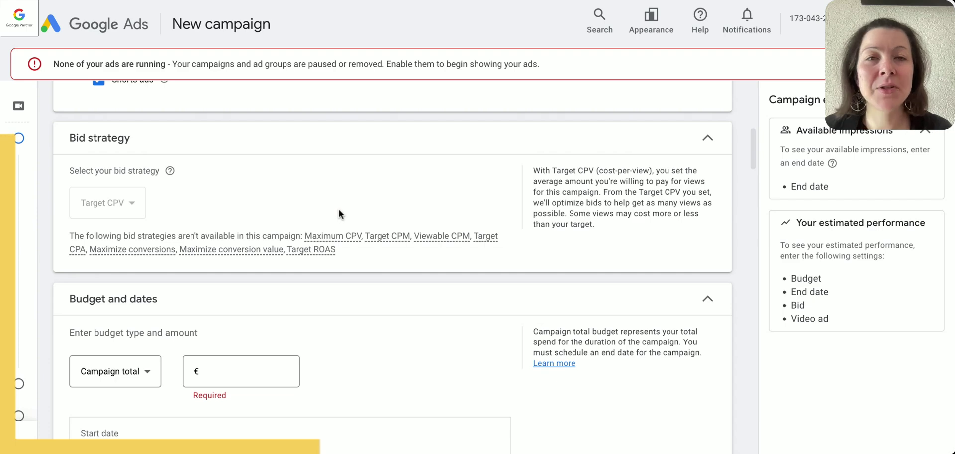
scroll(344, 211, down, 2)
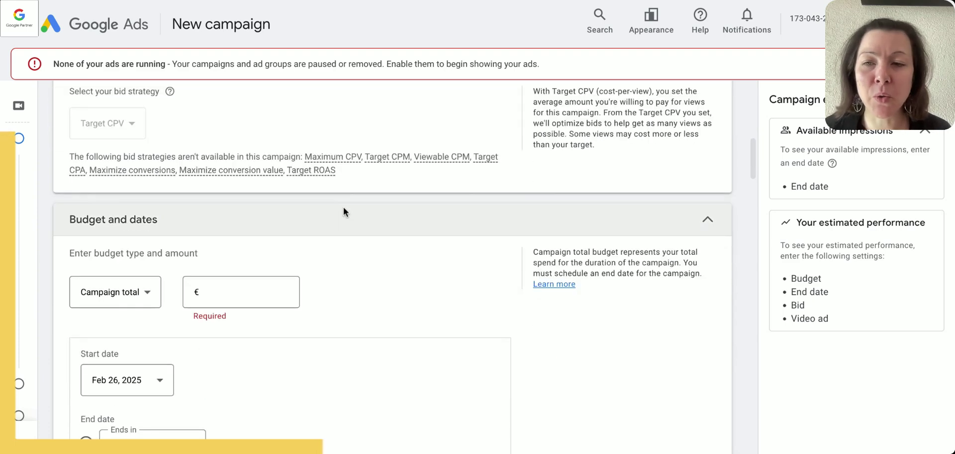
Step: Enter a campaign total budget of €5,000
scroll(168, 190, down, 3)
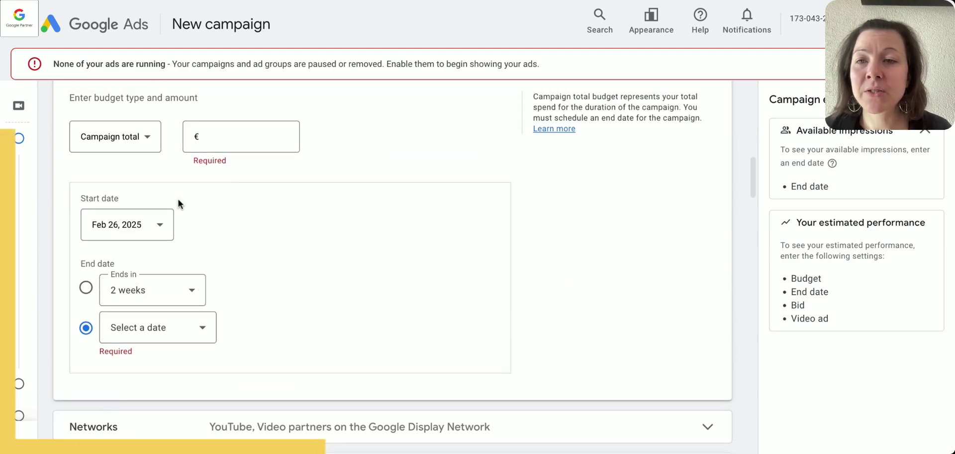
scroll(178, 200, up, 3)
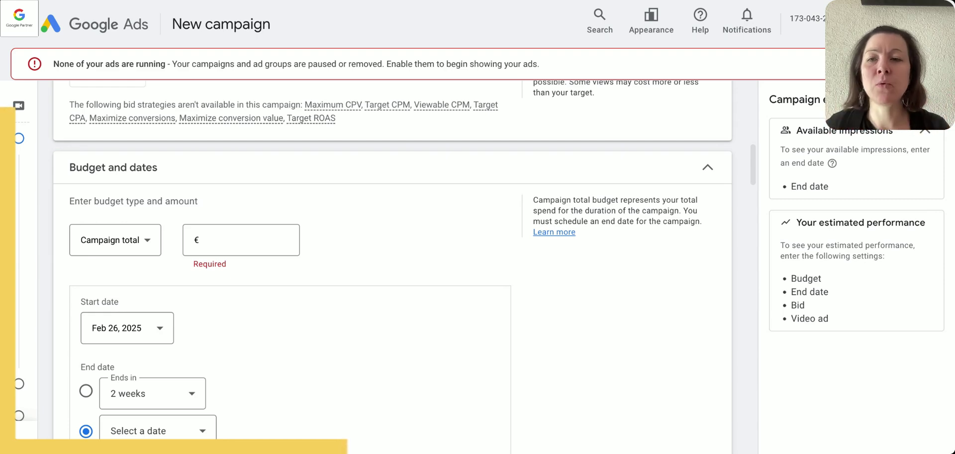
click(211, 234)
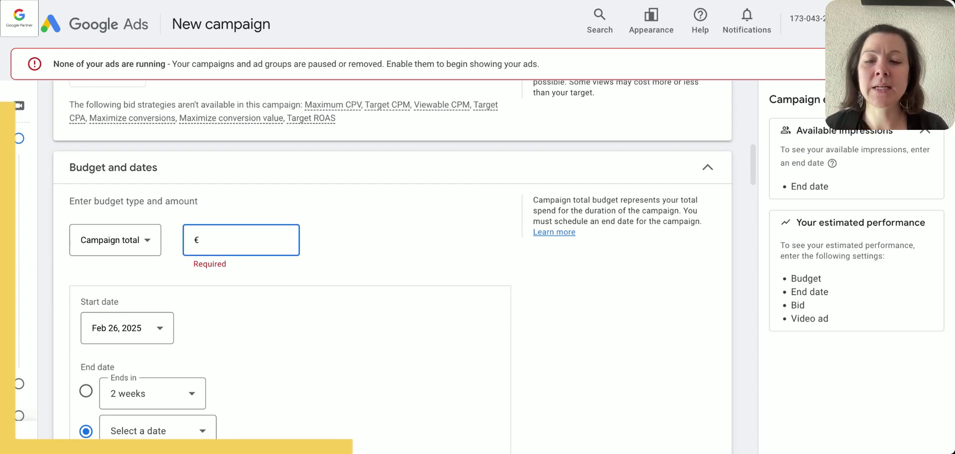
text(5000)
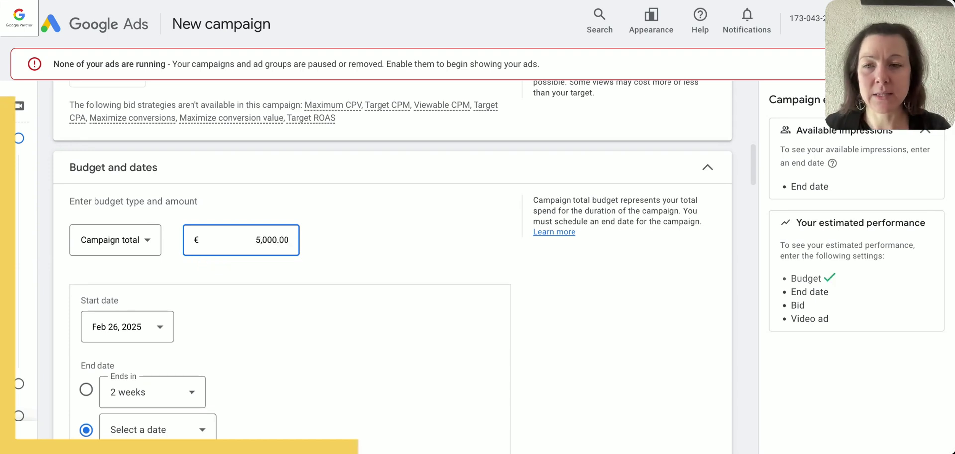
Step: Change the budget type to Daily and set the amount to €11
click(121, 244)
click(90, 309)
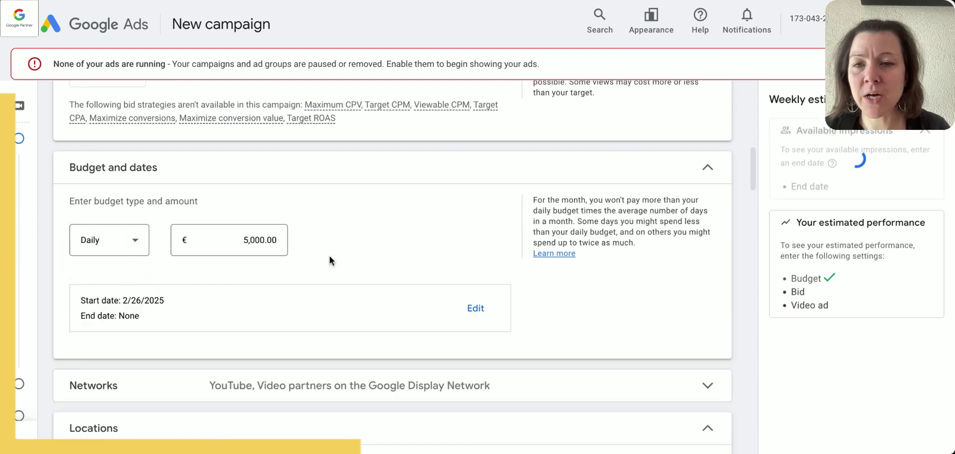
double_click(260, 239)
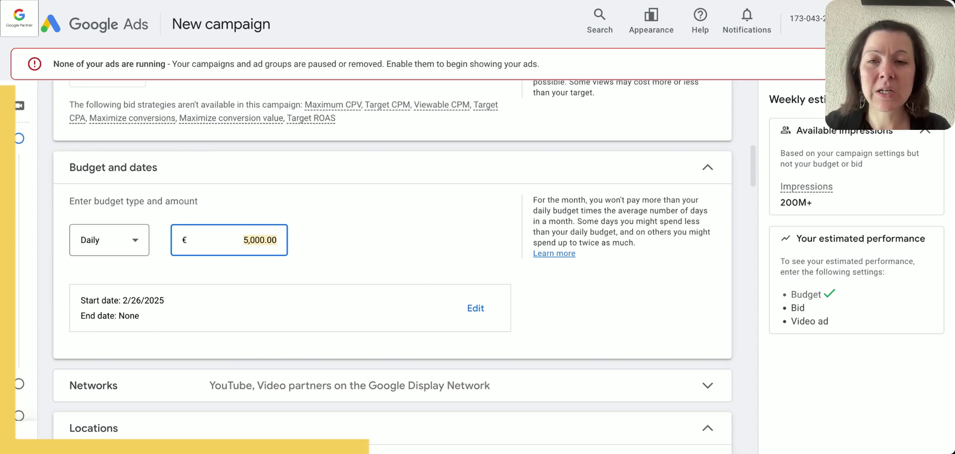
text(11)
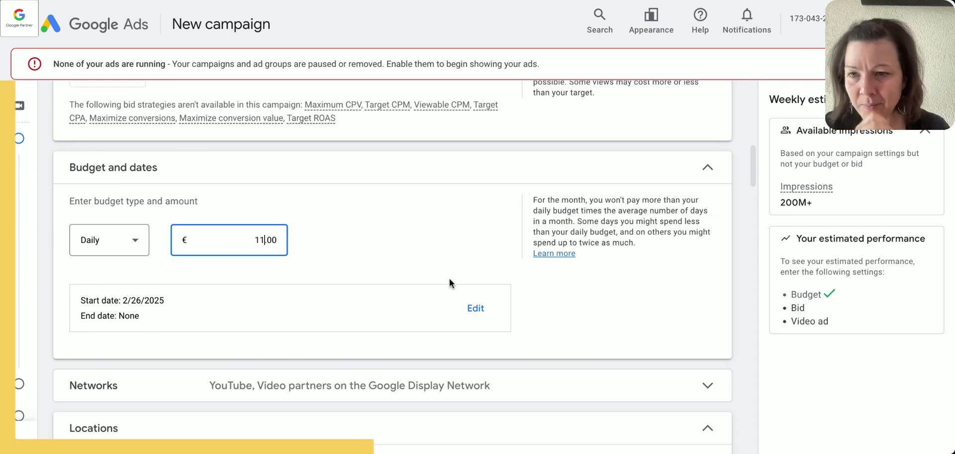
Step: Set the campaign's start date to Mar 4, 2025
scroll(449, 282, down, 2)
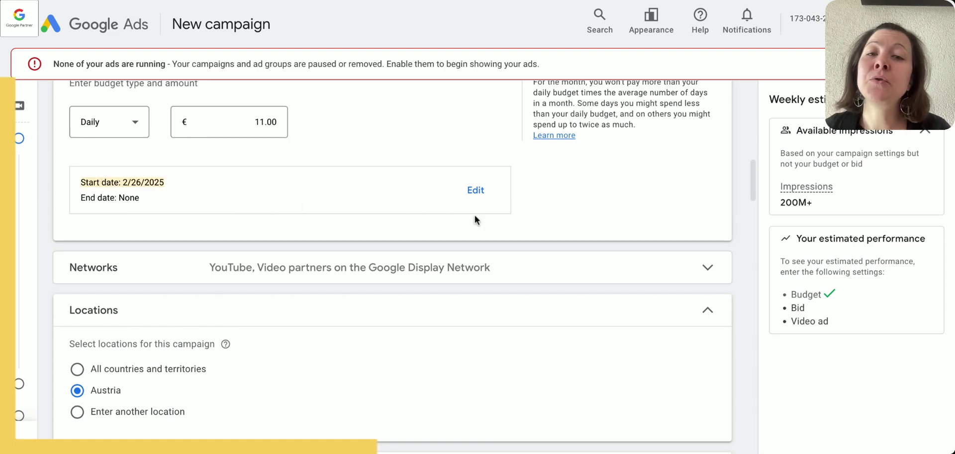
click(474, 190)
click(144, 219)
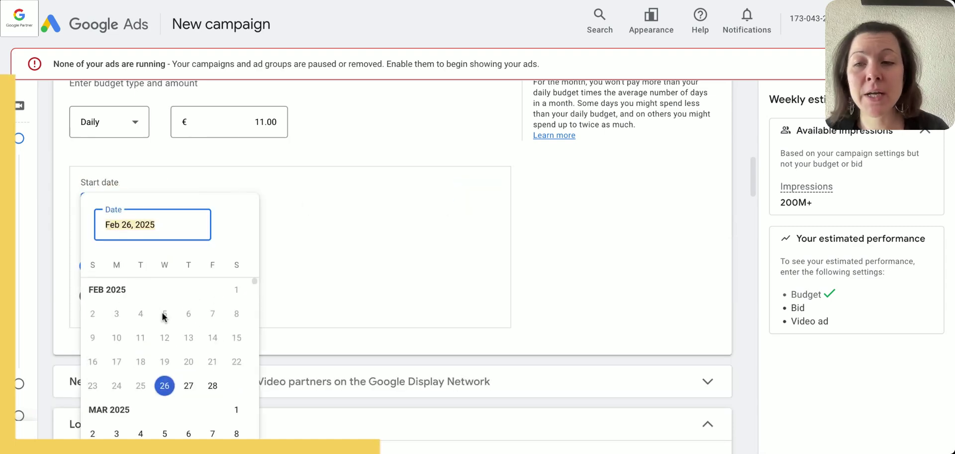
click(141, 433)
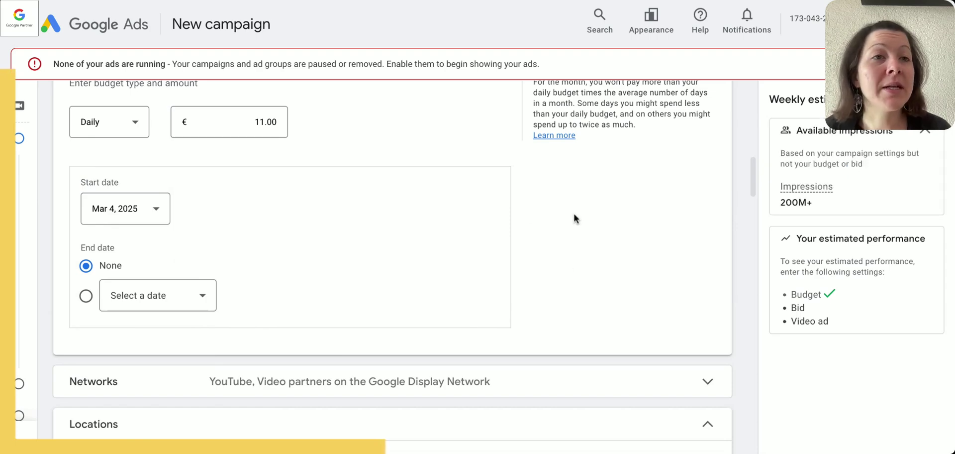
Step: Exclude Video partners on the Google Display Network from the campaign's networks
scroll(540, 274, down, 3)
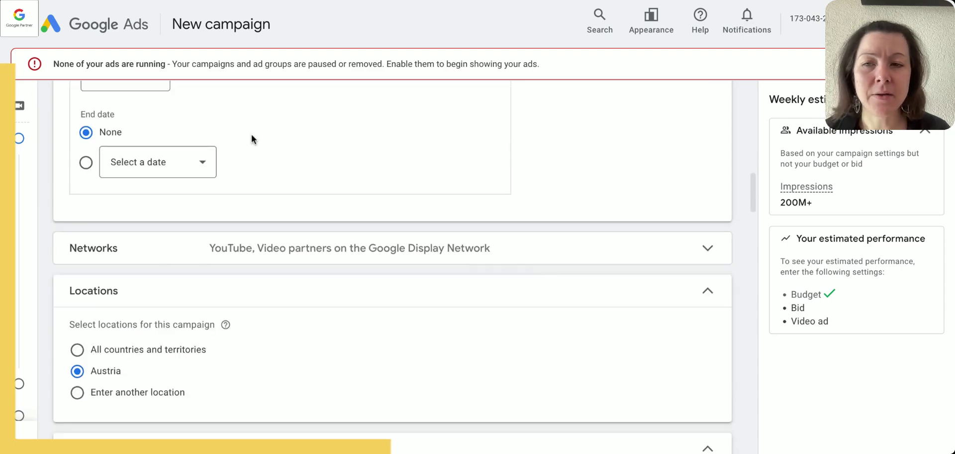
click(490, 239)
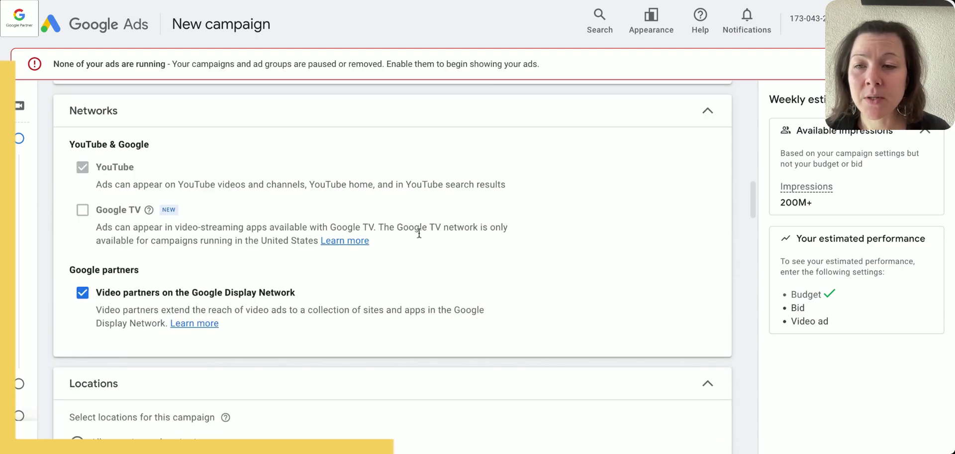
click(83, 292)
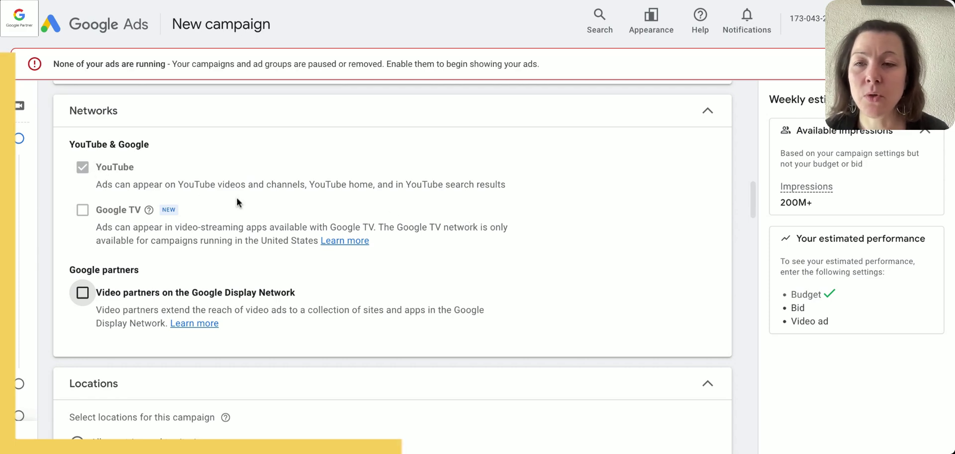
scroll(545, 289, down, 1)
scroll(546, 285, down, 2)
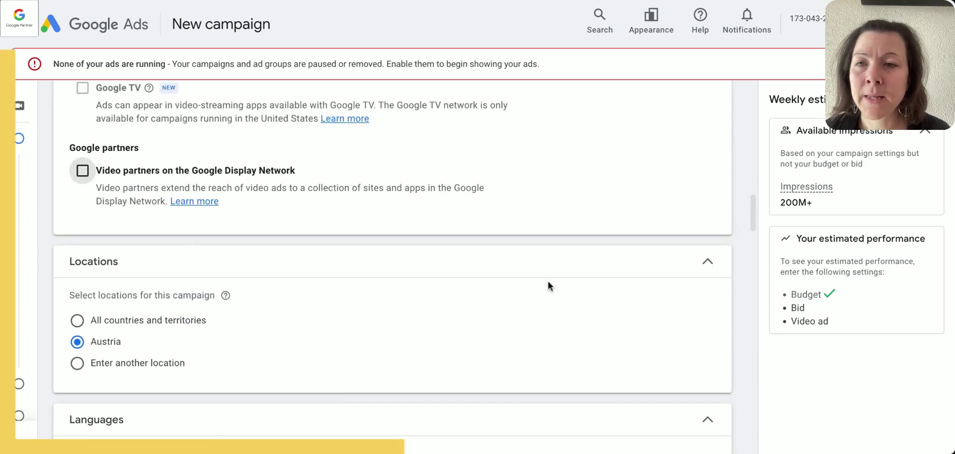
scroll(548, 280, up, 4)
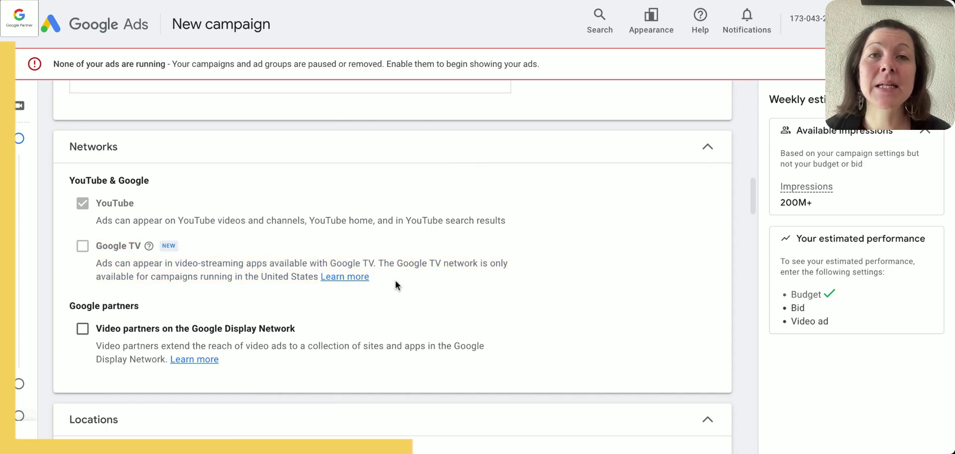
Step: Switch the campaign's location targeting from Austria to entering another location
scroll(389, 286, down, 5)
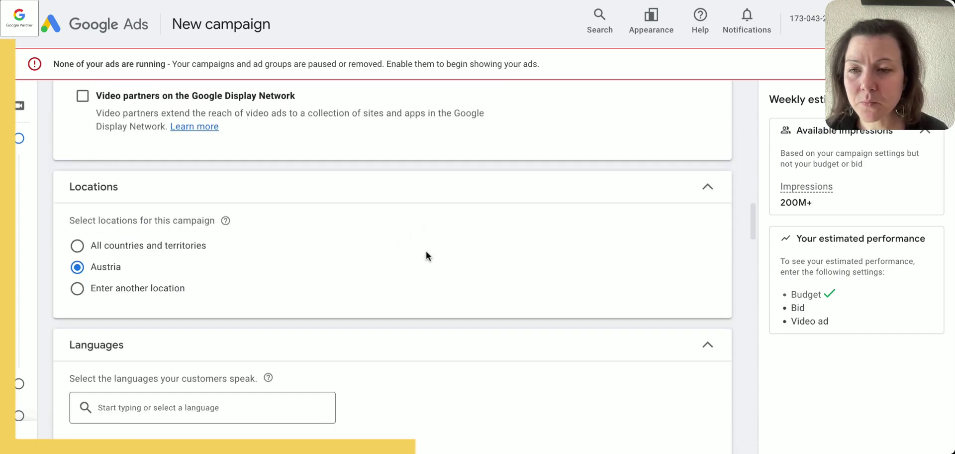
click(181, 293)
scroll(229, 225, down, 2)
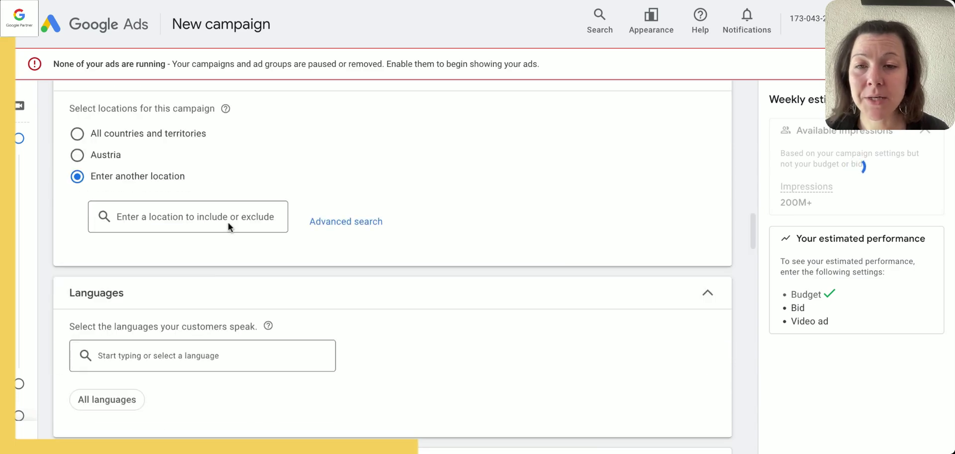
Step: Examine the radius targeting options in the advanced location search and leave it without saving
click(355, 225)
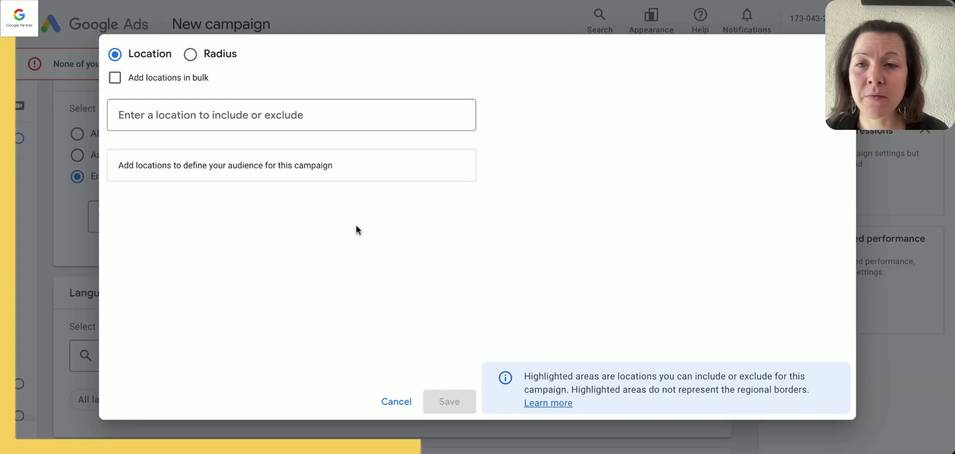
click(221, 56)
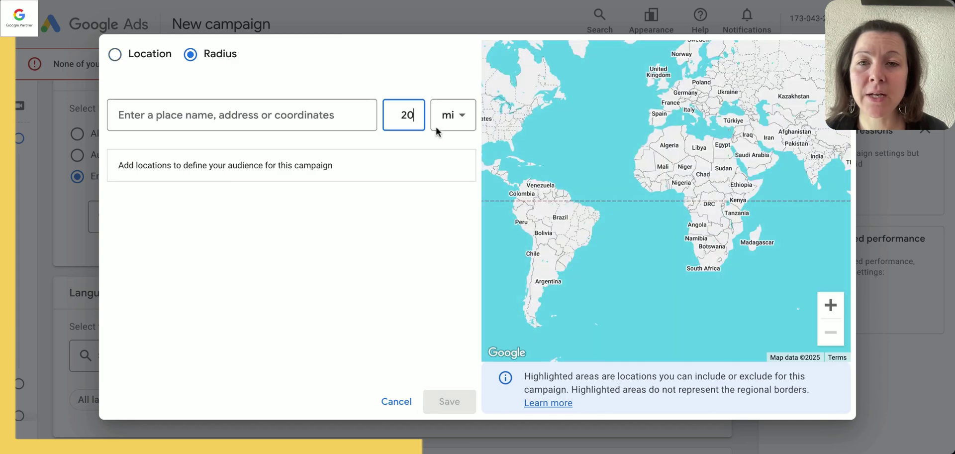
click(306, 111)
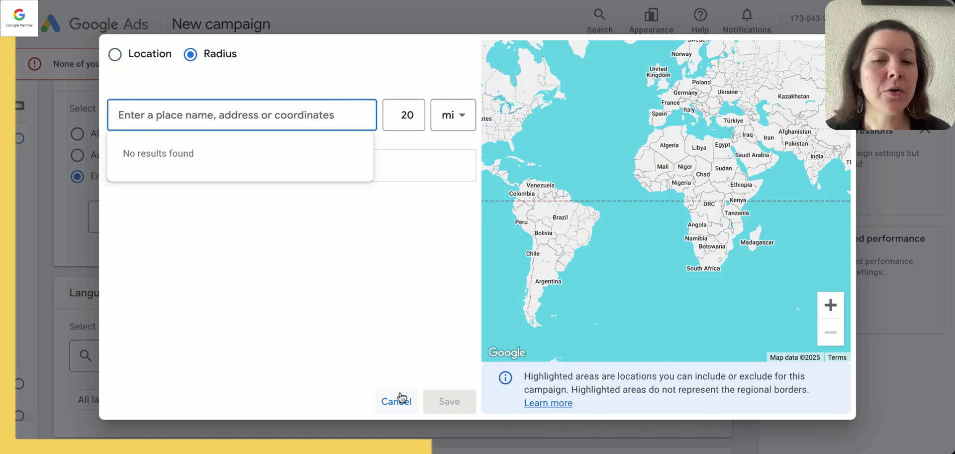
click(397, 411)
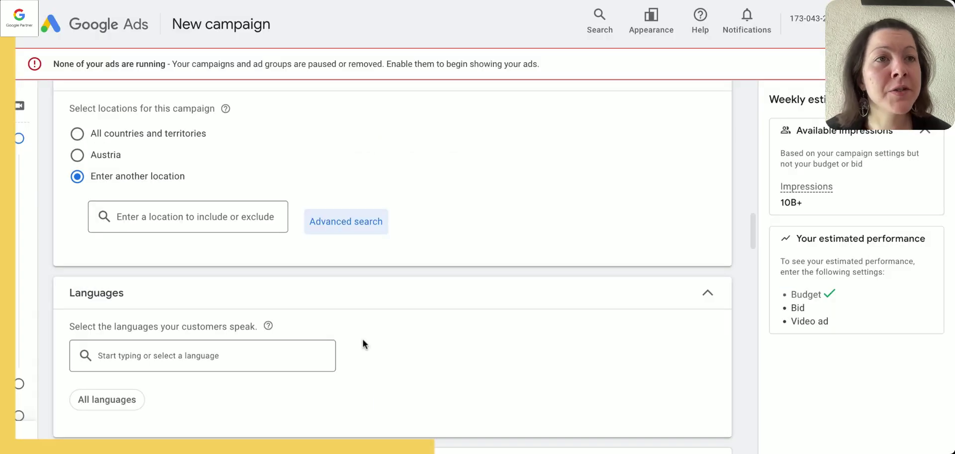
Step: Examine the options for adding related videos to the campaign and leave them without adding any
scroll(414, 306, down, 2)
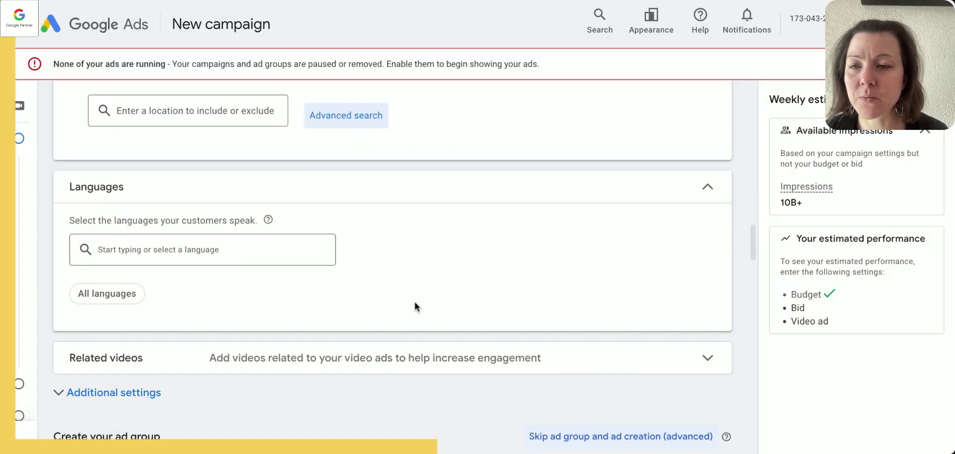
click(309, 363)
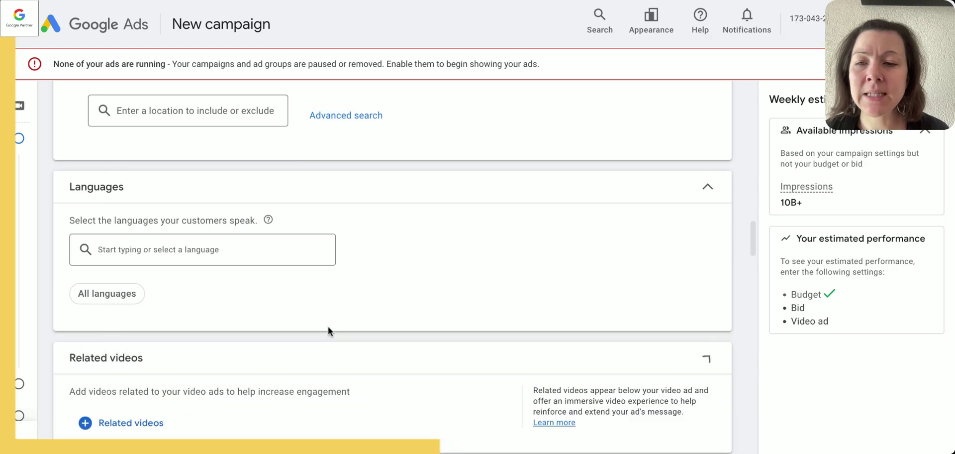
scroll(334, 326, down, 2)
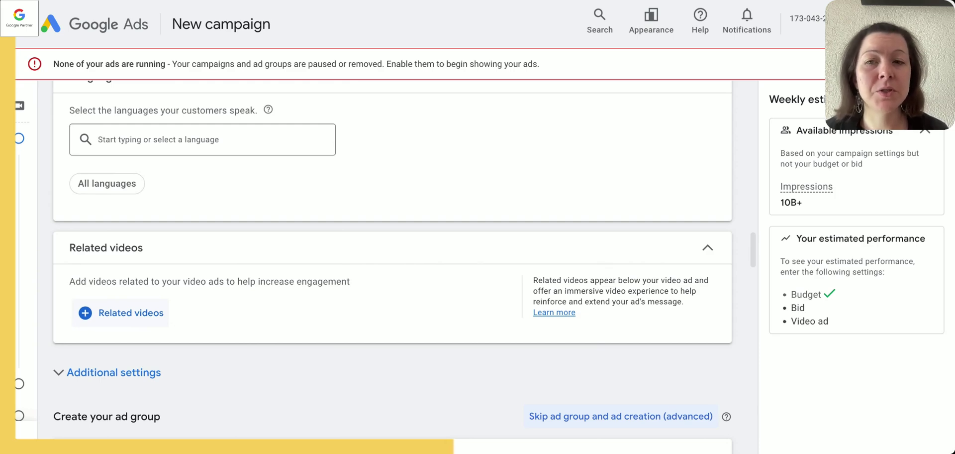
click(121, 313)
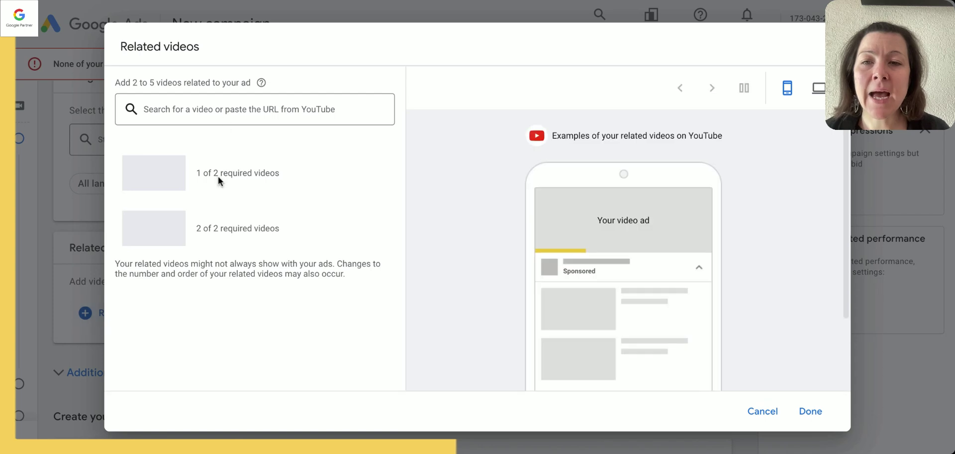
click(285, 111)
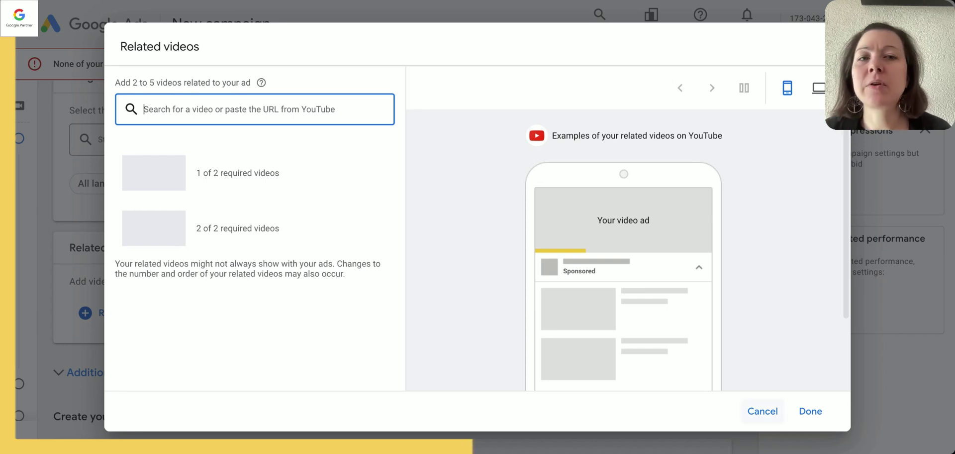
click(762, 412)
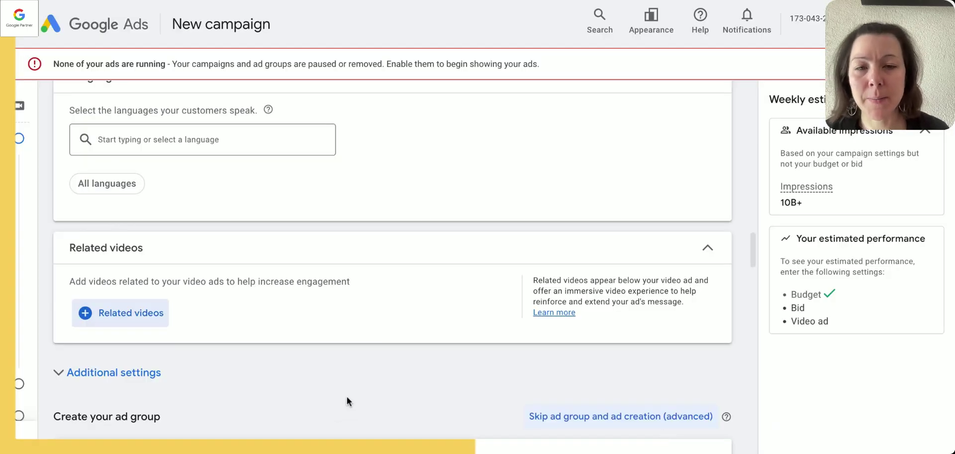
Step: Expand the additional settings and examine the device targeting and frequency capping options
scroll(347, 401, down, 4)
click(63, 180)
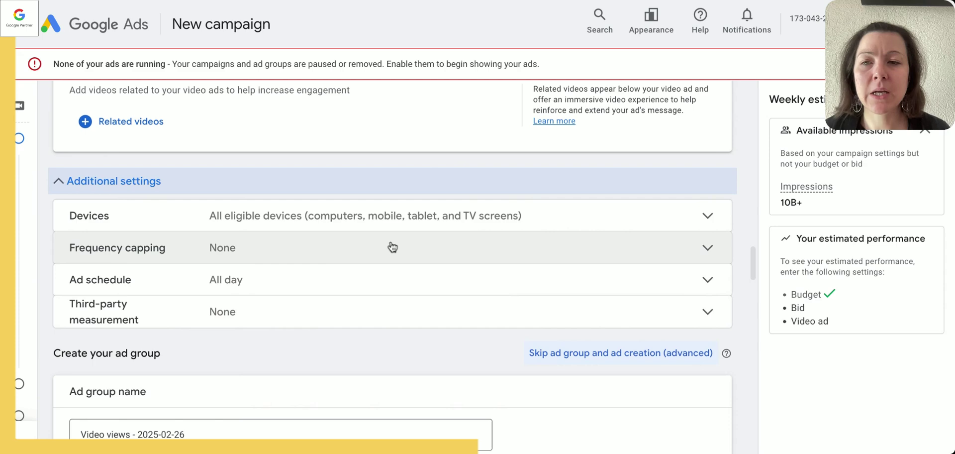
click(410, 216)
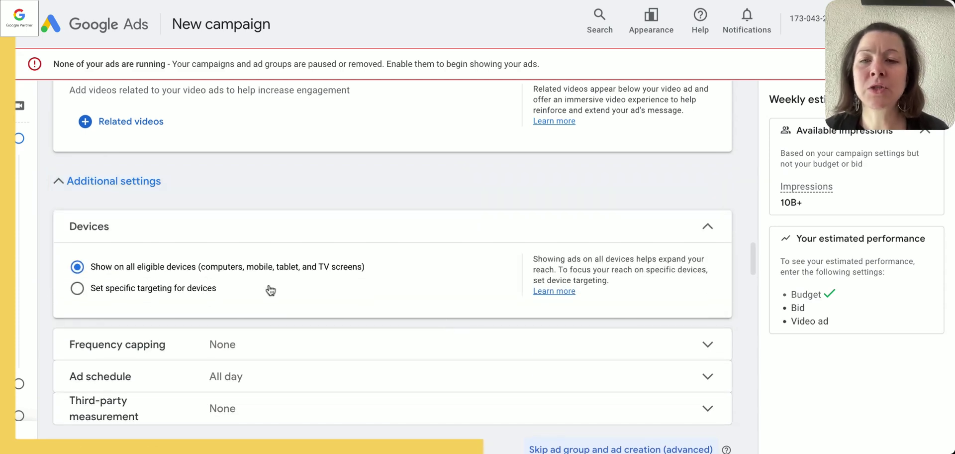
scroll(294, 277, down, 2)
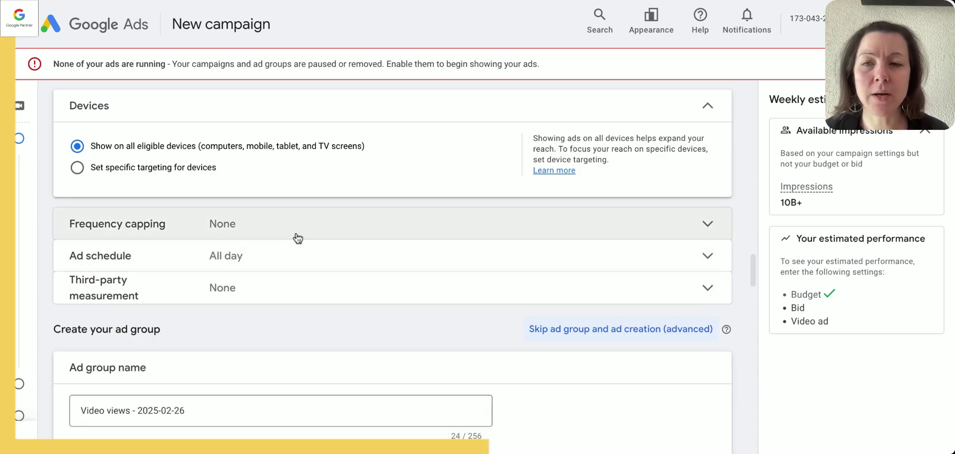
click(298, 236)
scroll(458, 262, down, 3)
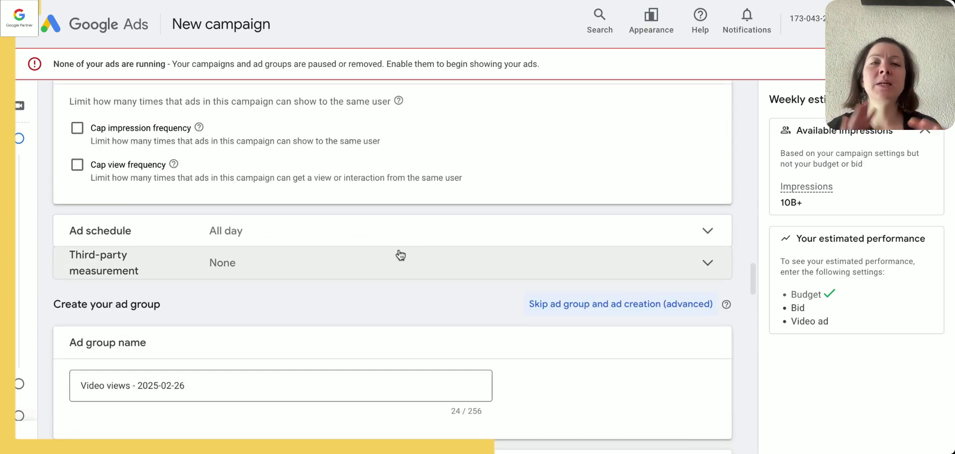
Step: Enable both the impression and view frequency caps and limit impressions to 3 per week for the same user
scroll(418, 241, up, 1)
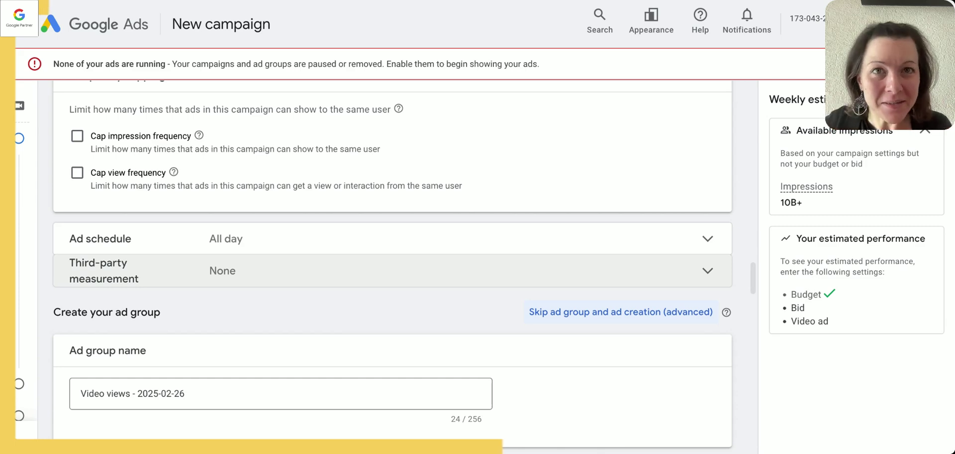
scroll(279, 272, up, 2)
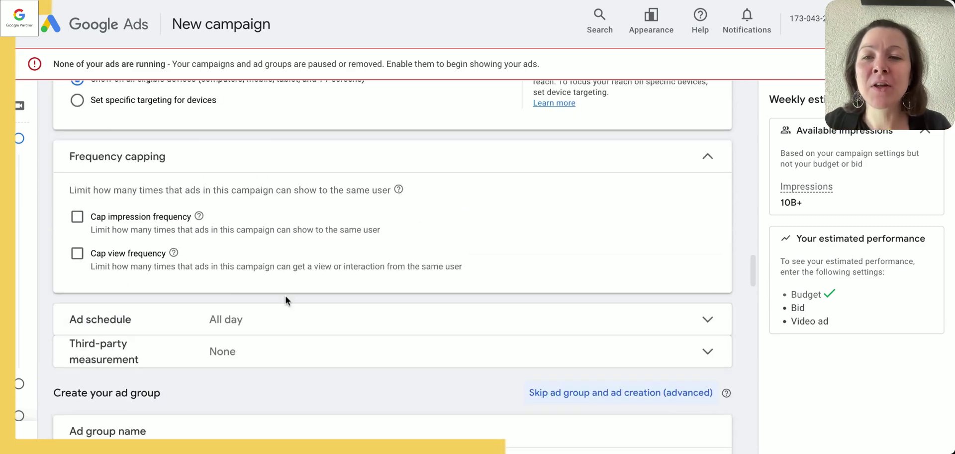
click(77, 217)
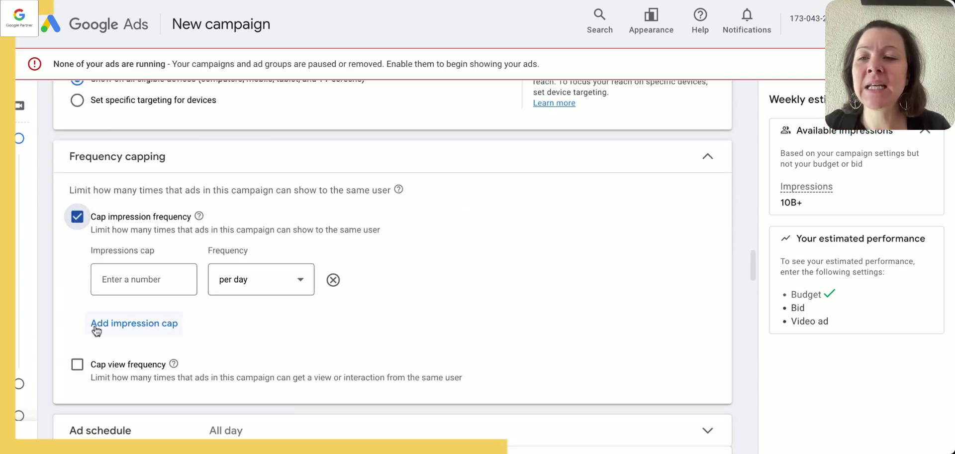
click(77, 364)
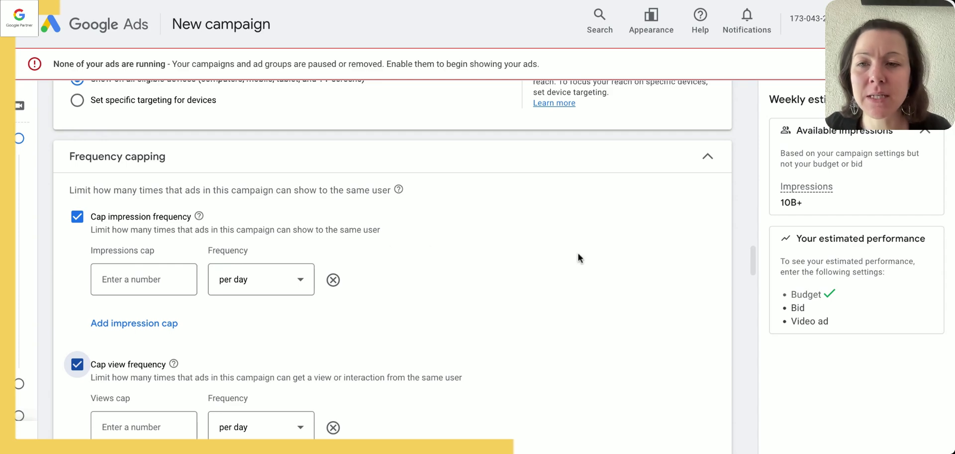
scroll(572, 258, down, 1)
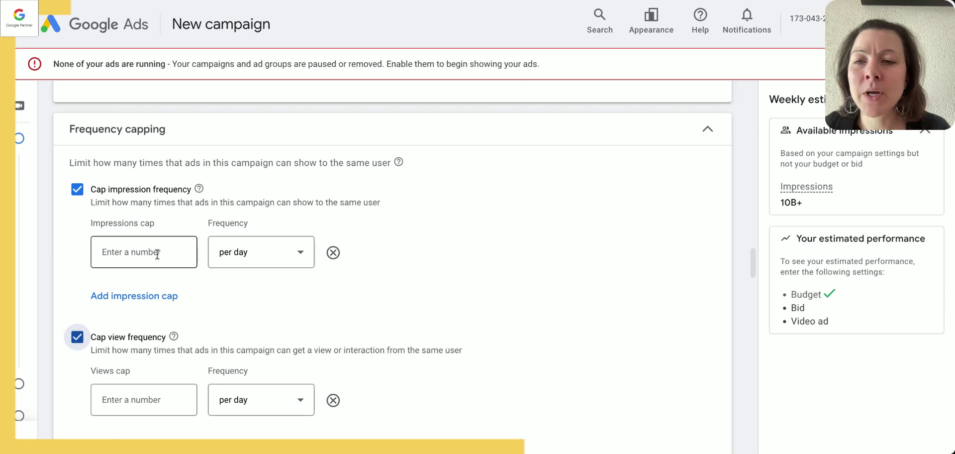
click(311, 255)
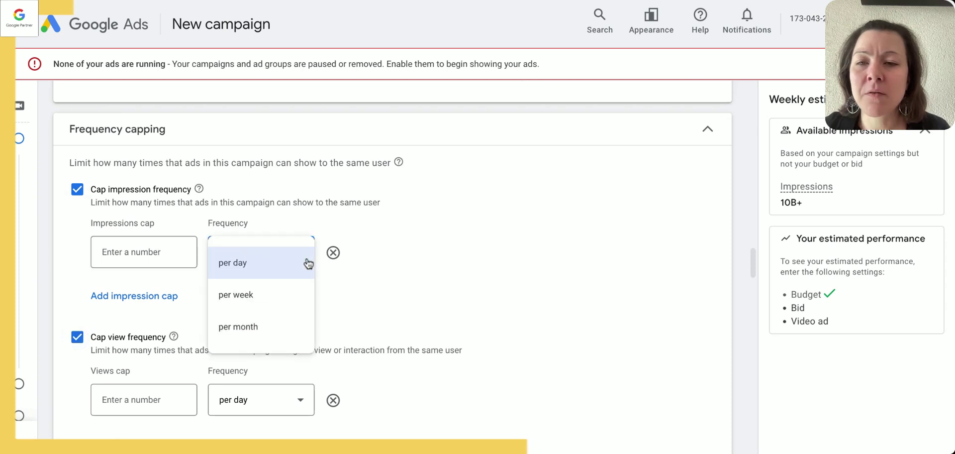
click(288, 297)
click(152, 252)
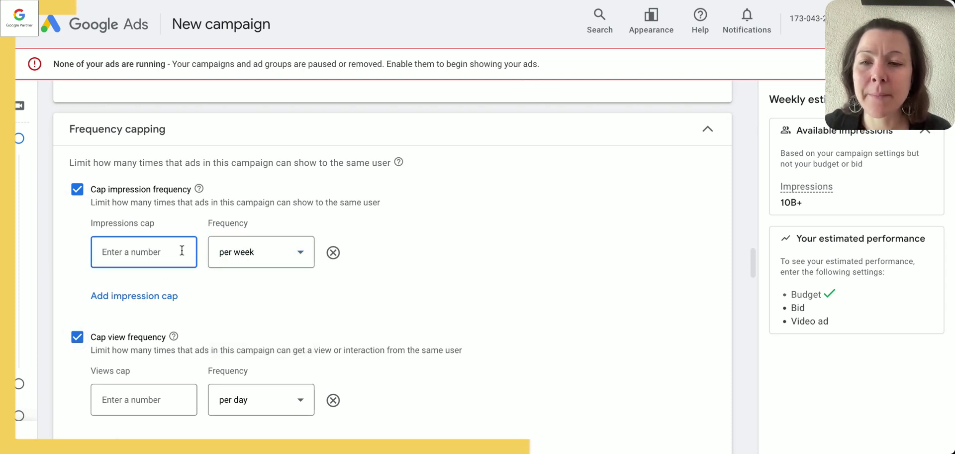
text(3)
Step: Set the view frequency cap to 4 views per month for the same user
scroll(287, 343, down, 1)
click(284, 356)
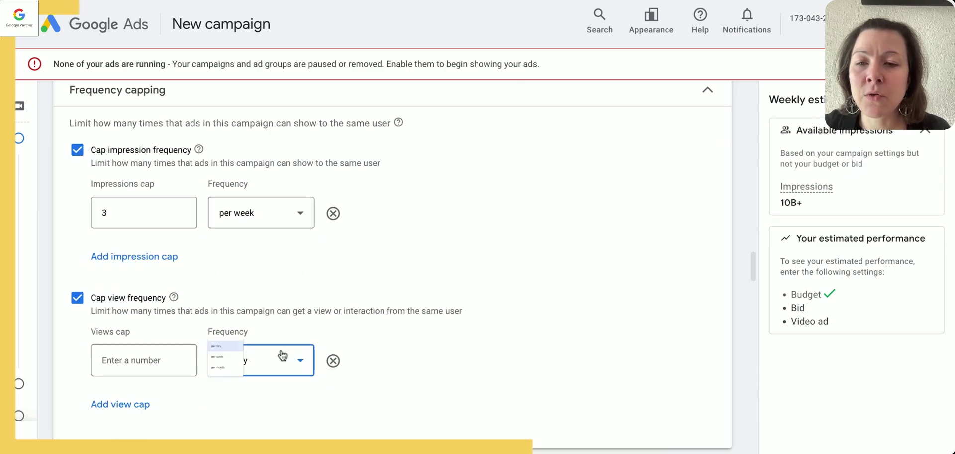
click(277, 353)
click(97, 358)
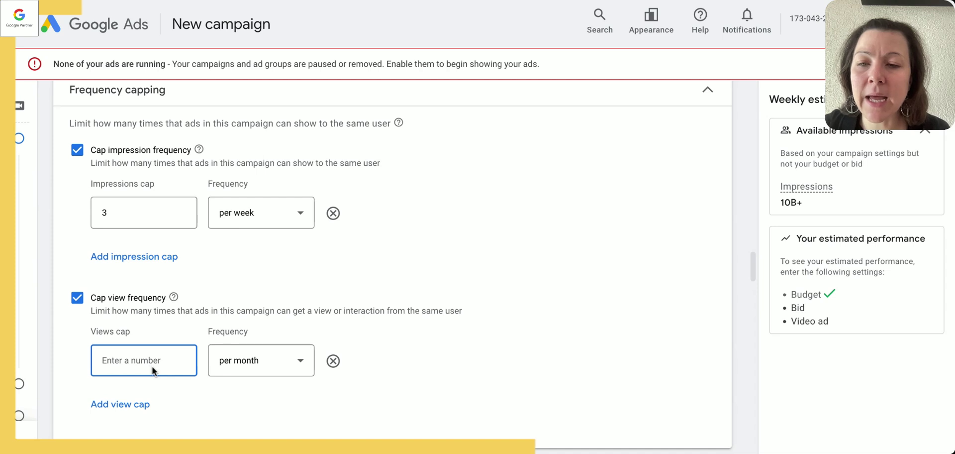
text(4)
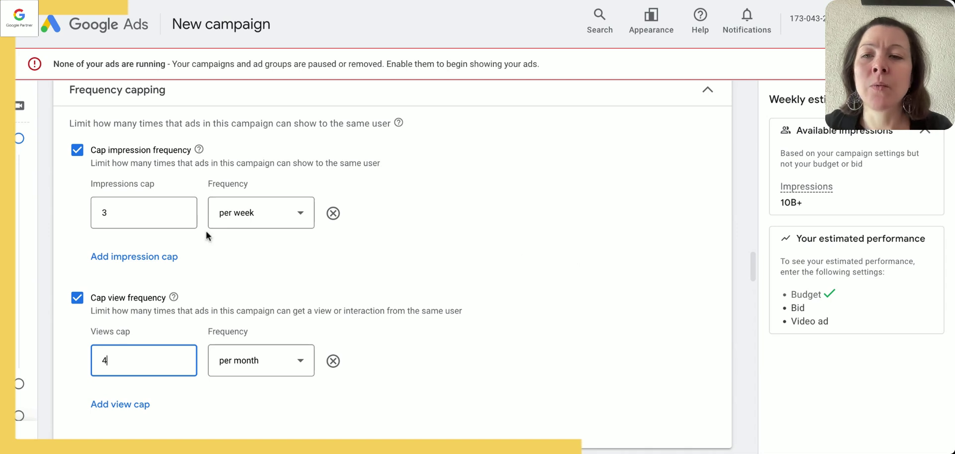
click(121, 215)
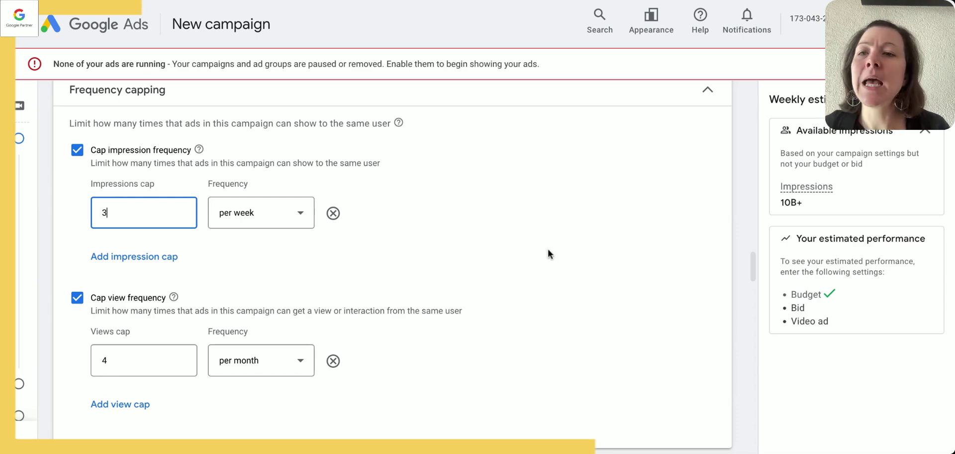
Step: Examine the ad schedule, third-party measurement, ad group name and audience settings without changing them
scroll(542, 256, down, 5)
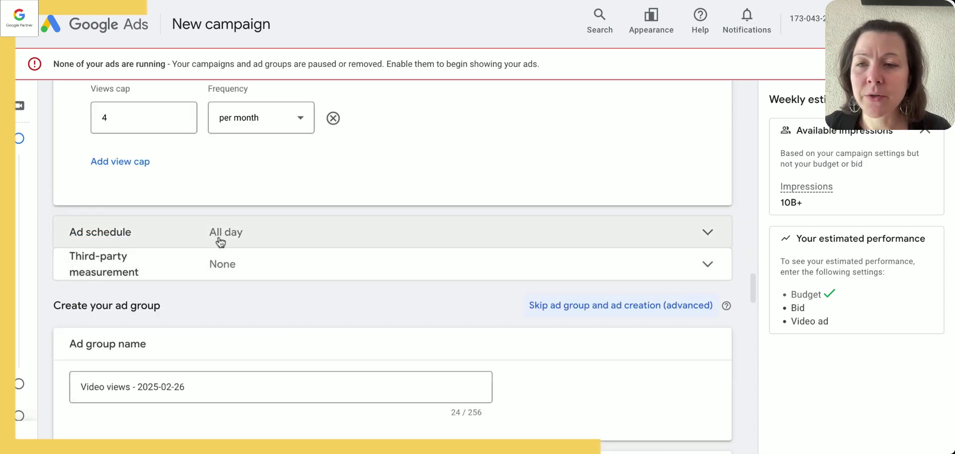
scroll(408, 249, down, 2)
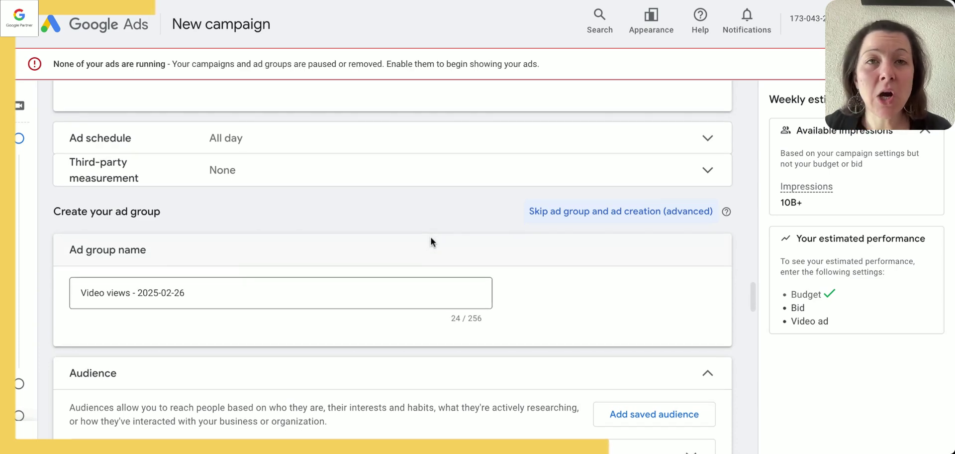
scroll(448, 229, down, 1)
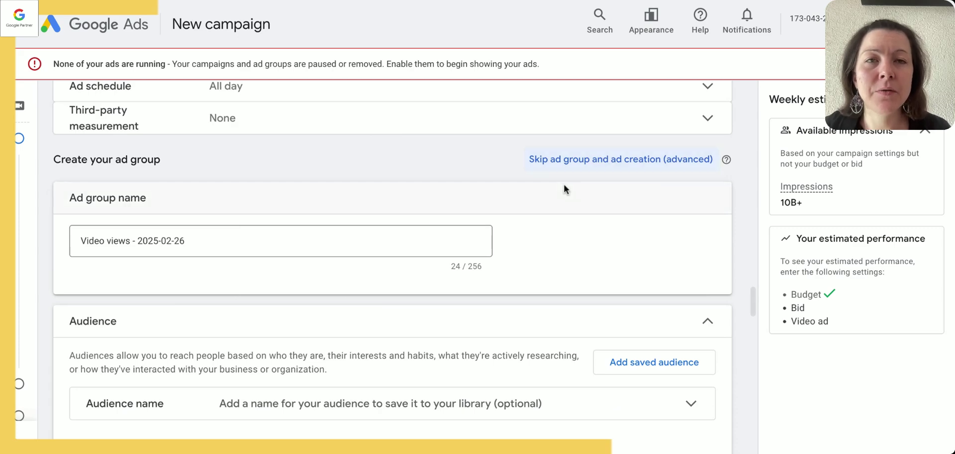
triple_click(405, 237)
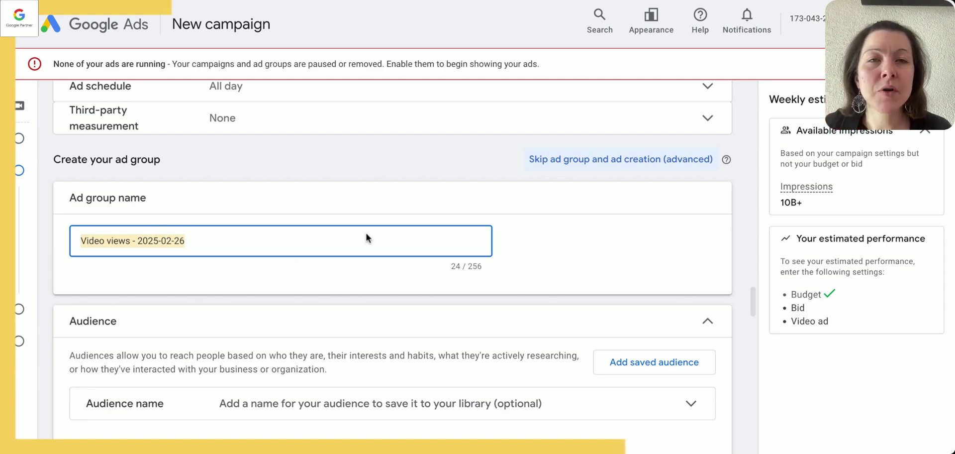
scroll(446, 261, down, 3)
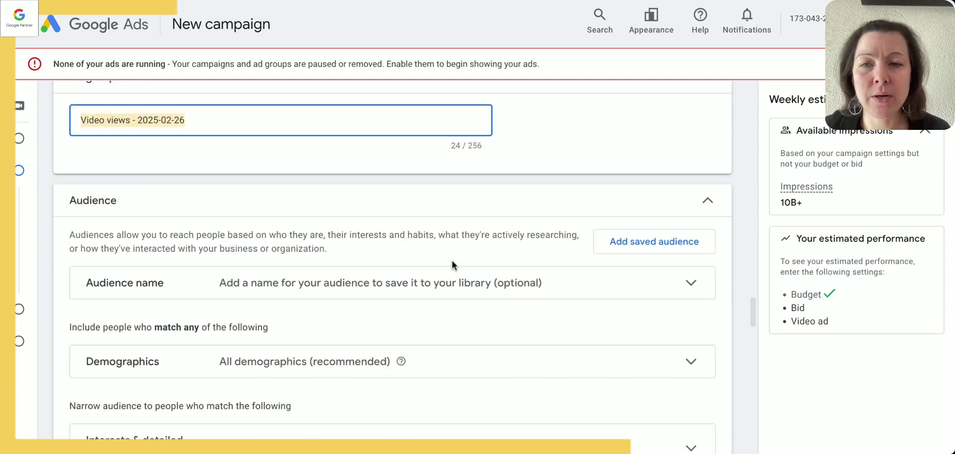
scroll(451, 258, down, 2)
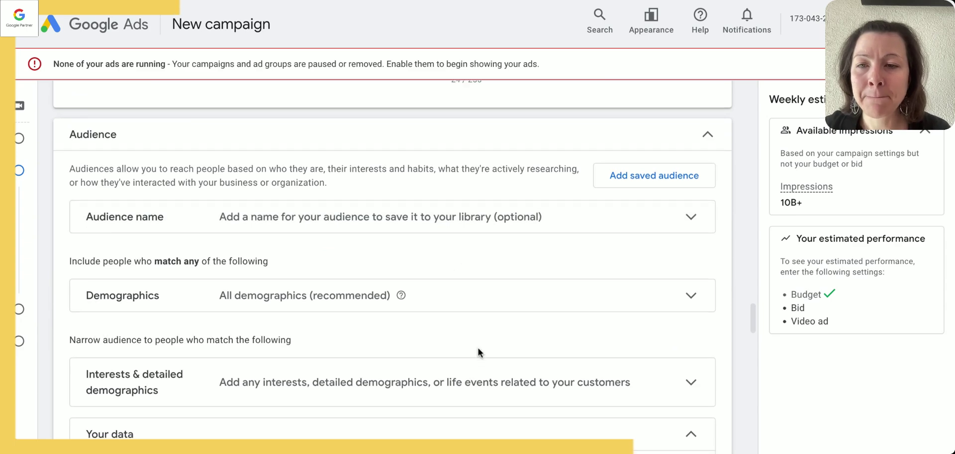
Step: Restrict the audience demographics to ages 35 to 65+ and to females only, excluding male and unknown gender
scroll(477, 350, down, 2)
click(313, 245)
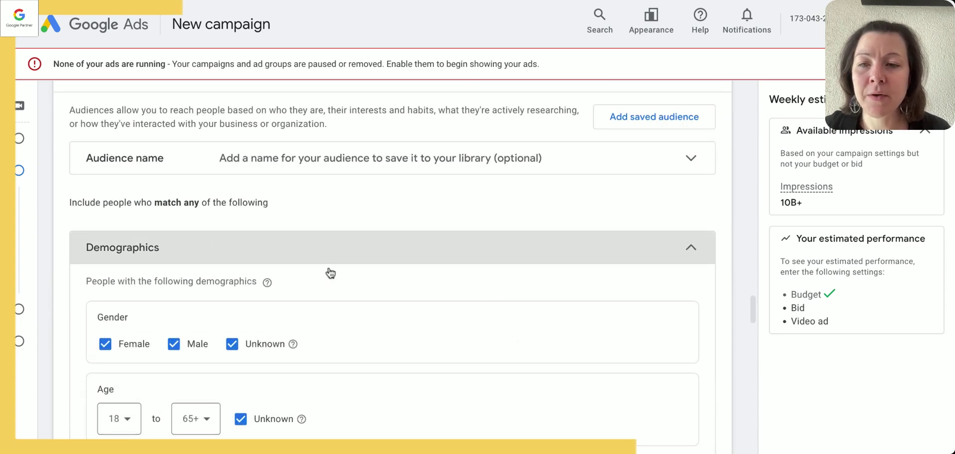
scroll(501, 297, down, 1)
click(120, 362)
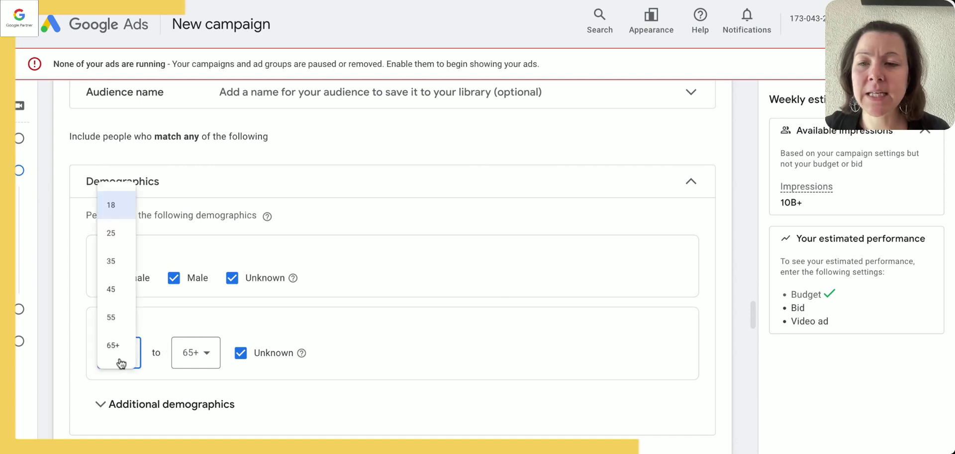
click(113, 247)
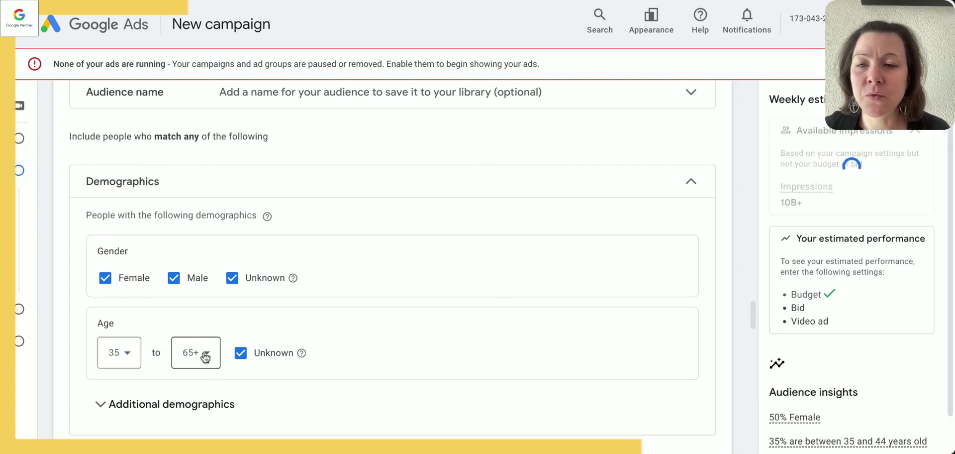
click(201, 354)
click(384, 313)
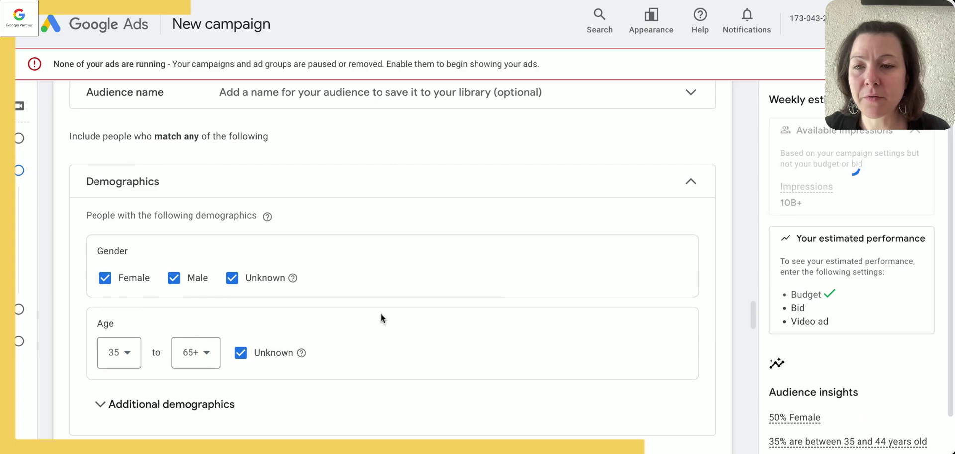
click(232, 277)
click(197, 278)
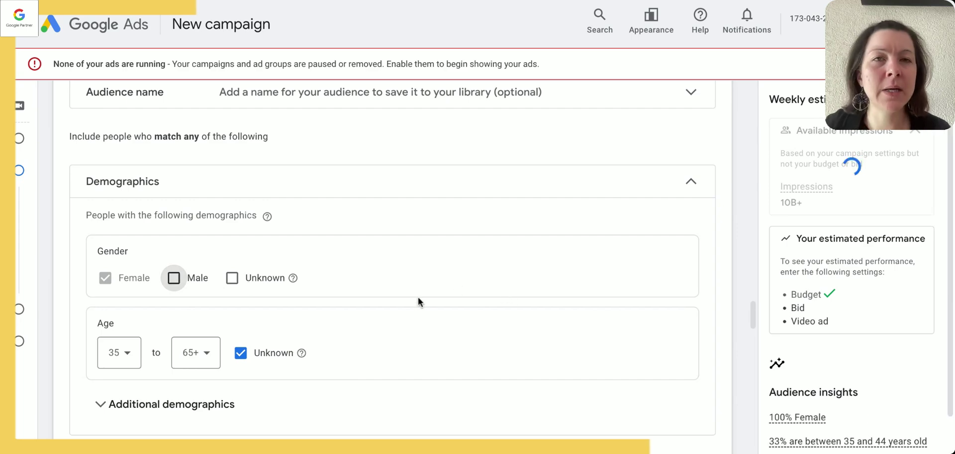
Step: Examine the parental status and household income options under additional demographics, then collapse them and review the gender and age selection
scroll(431, 300, down, 1)
click(125, 334)
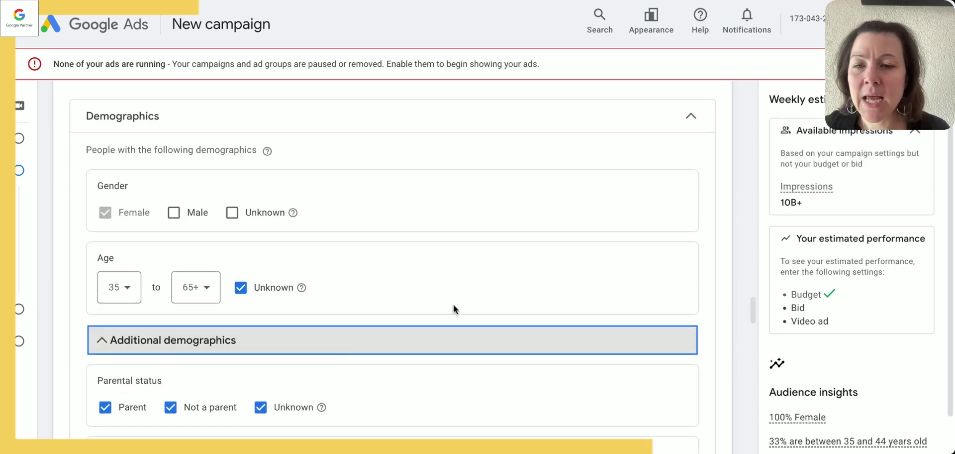
scroll(453, 303, down, 1)
scroll(195, 393, down, 1)
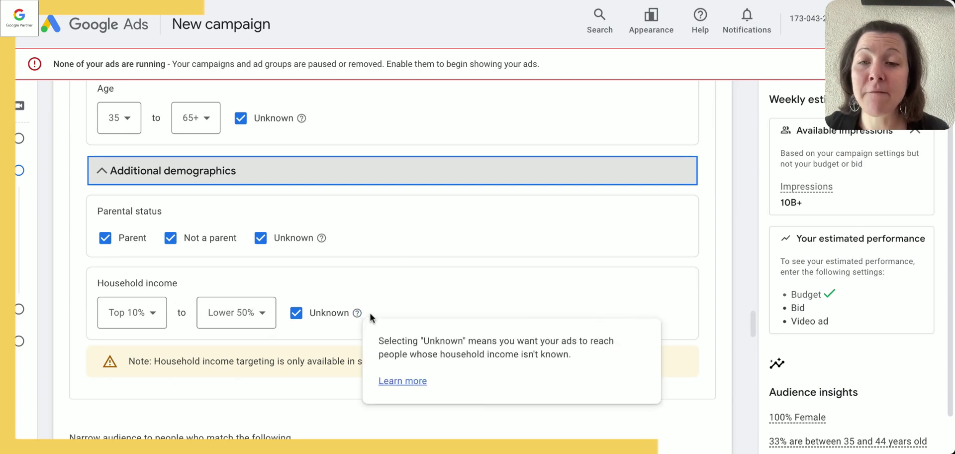
click(102, 170)
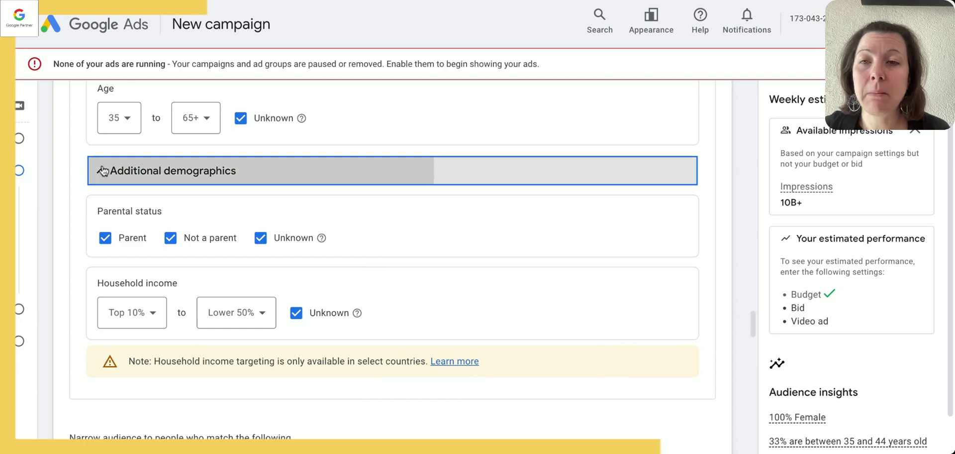
scroll(406, 234, up, 1)
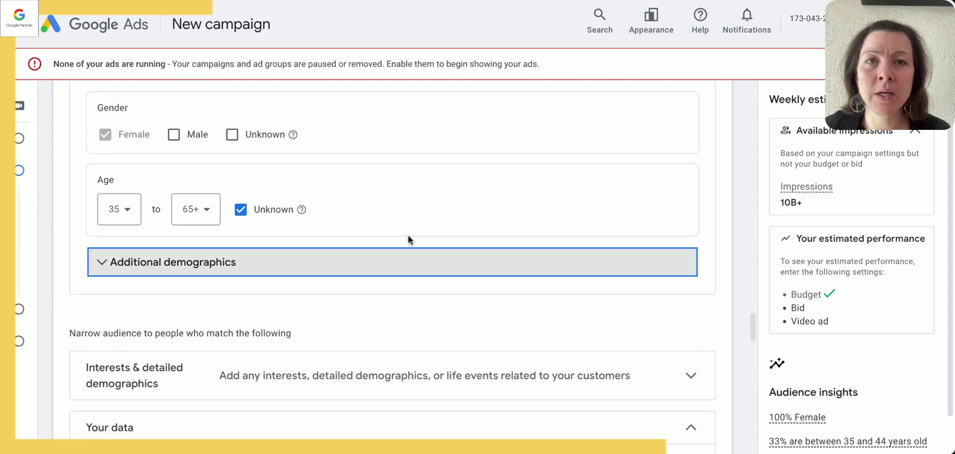
scroll(408, 235, up, 2)
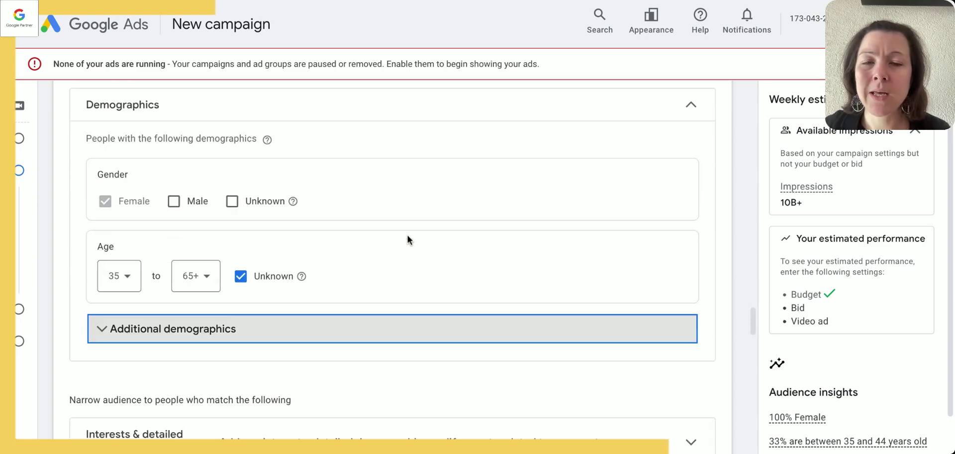
drag(105, 173, 326, 343)
click(348, 295)
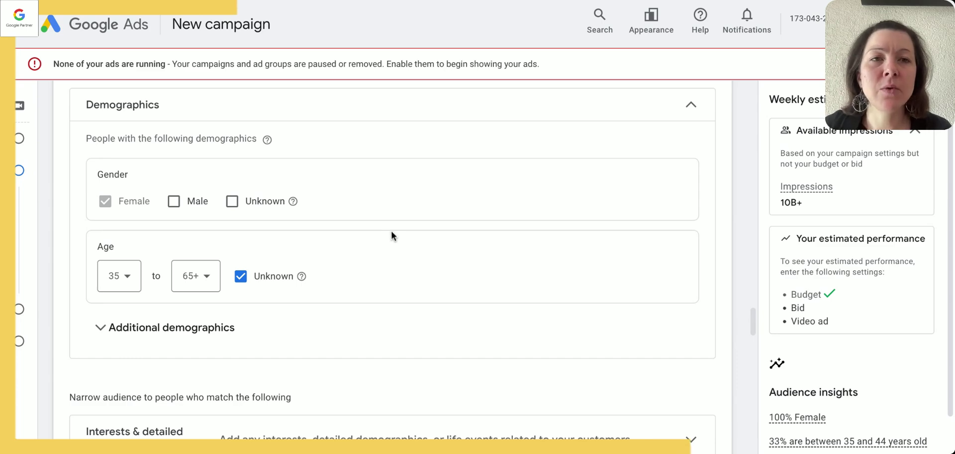
Step: Expand the interests and detailed demographics and examine the suggested audience segments and first-party data option
scroll(392, 227, down, 5)
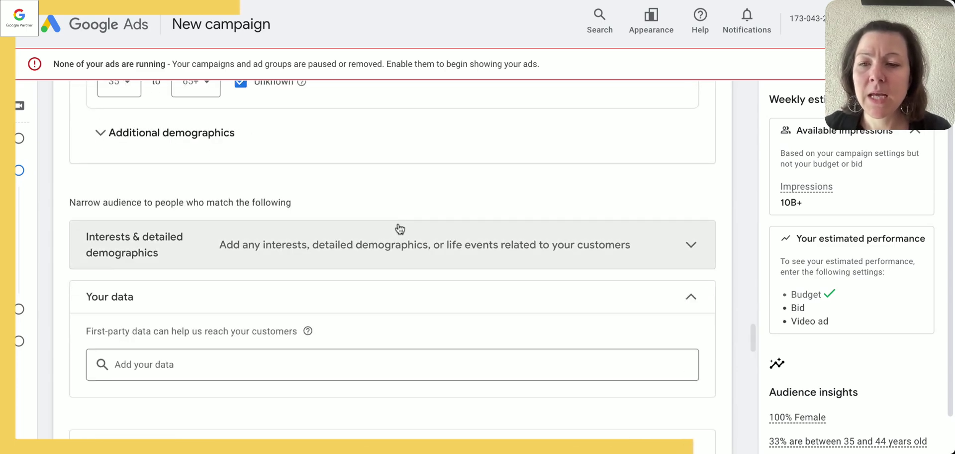
scroll(401, 228, down, 1)
click(409, 217)
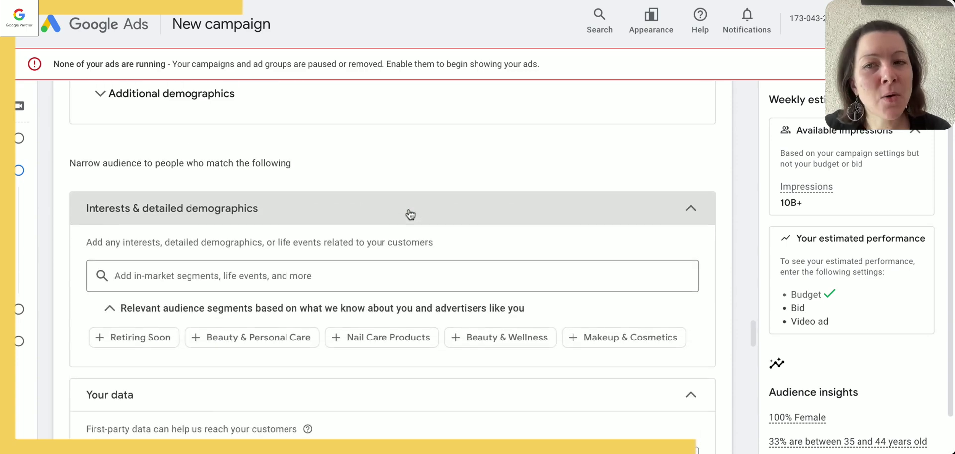
scroll(385, 203, down, 1)
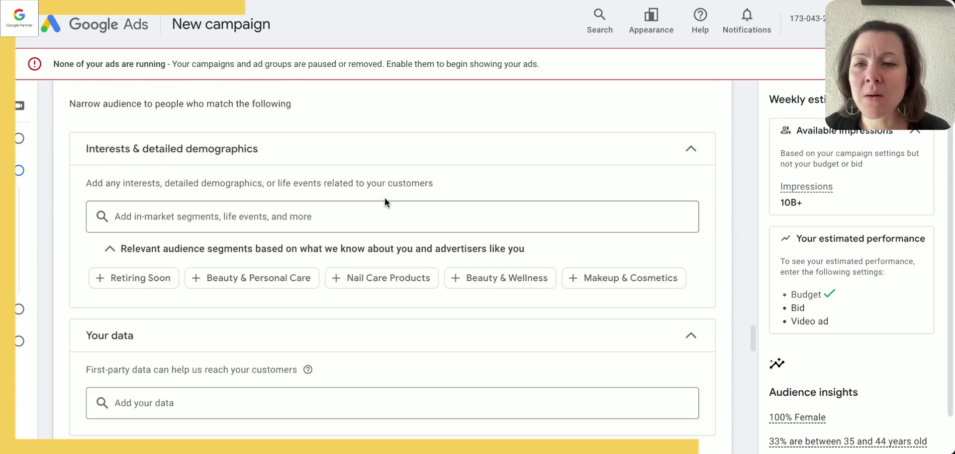
scroll(386, 202, down, 1)
scroll(387, 327, down, 3)
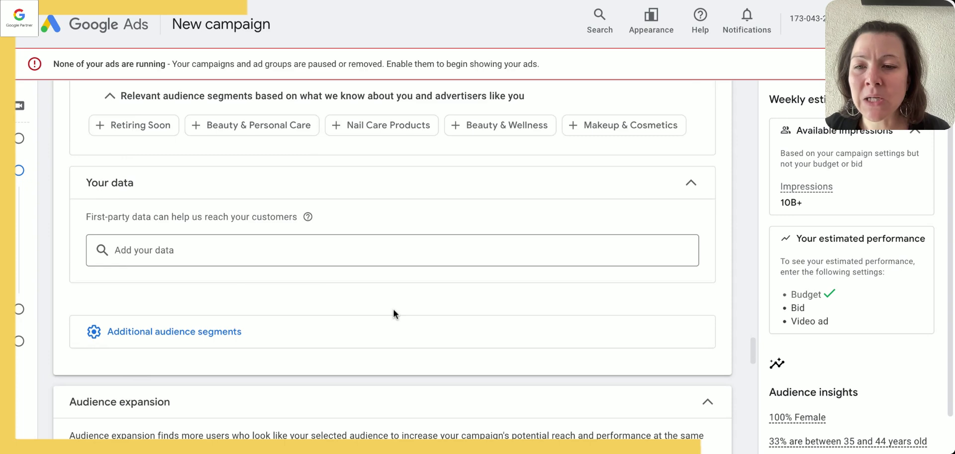
Step: Add custom search terms as an additional audience segment type and start a new custom search terms segment named "Law Firms"
click(188, 332)
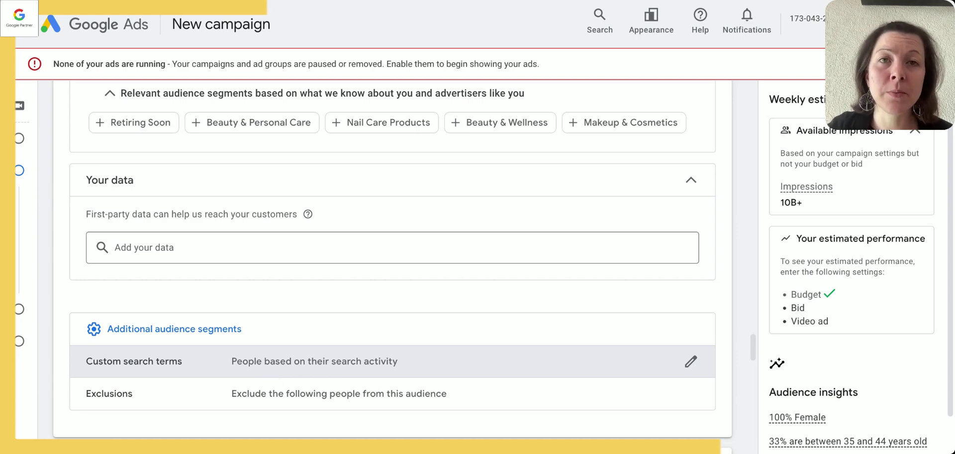
click(224, 361)
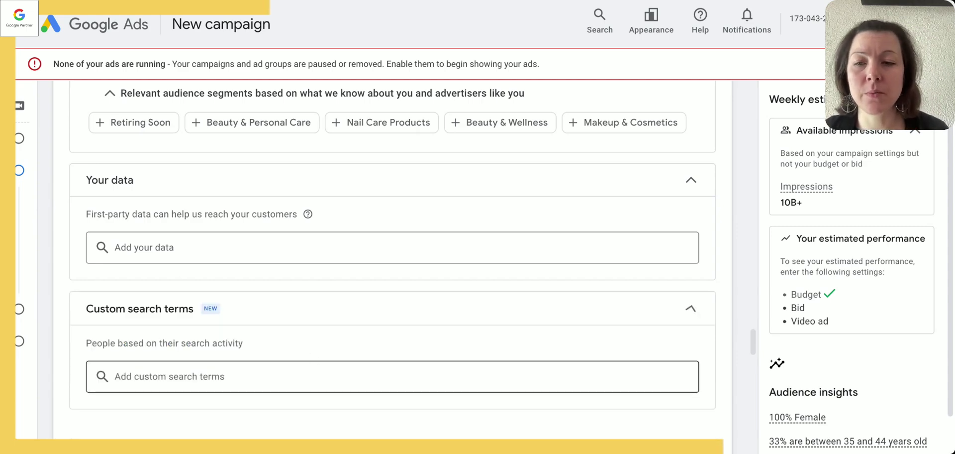
scroll(338, 346, down, 1)
click(190, 332)
click(197, 329)
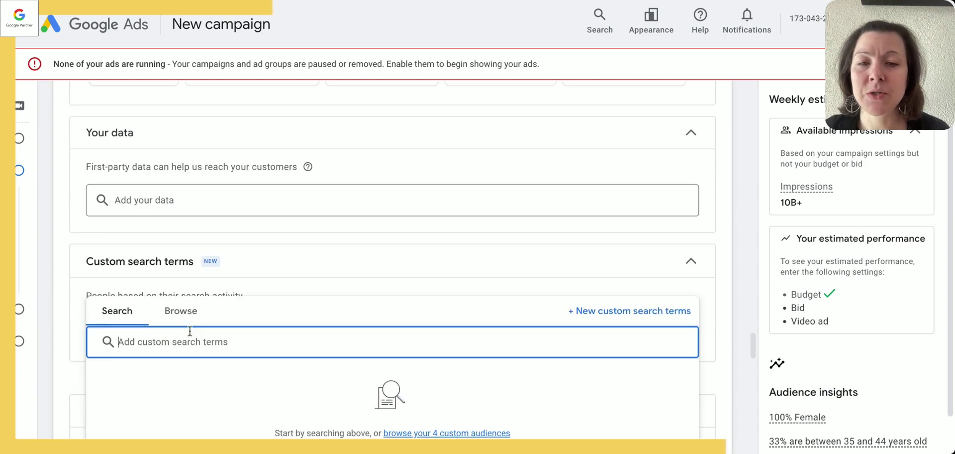
click(379, 279)
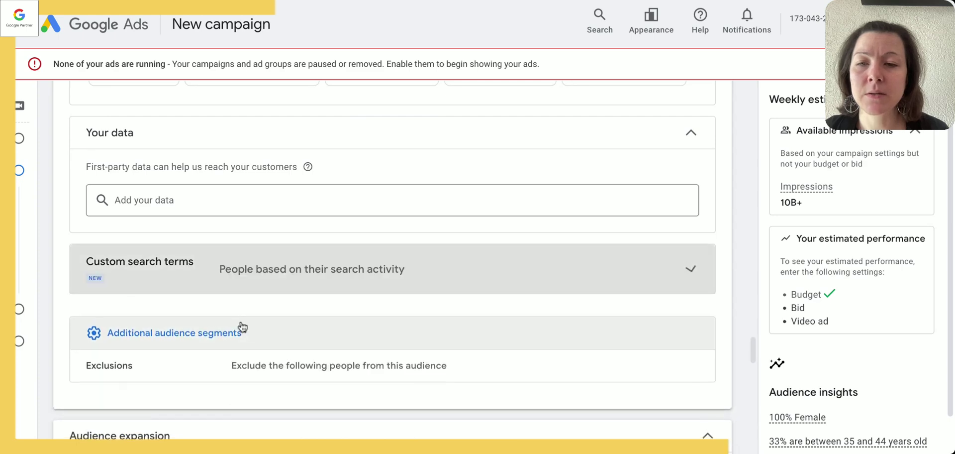
click(263, 279)
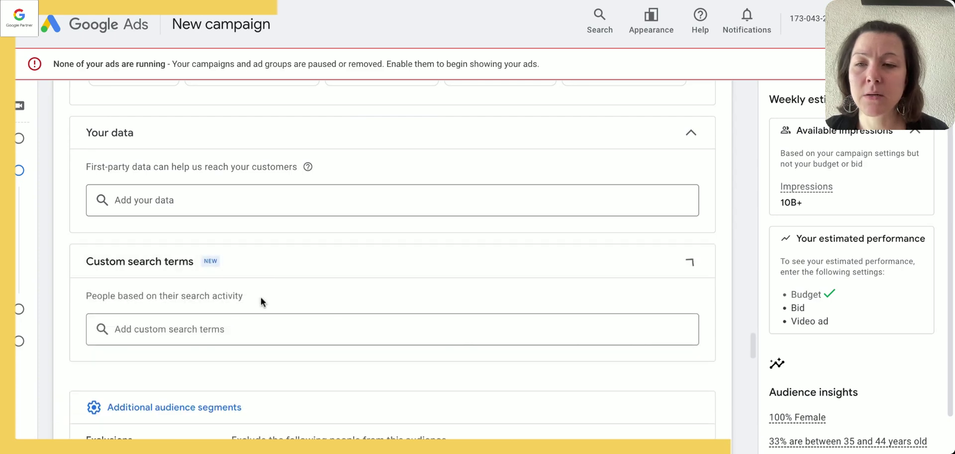
click(146, 330)
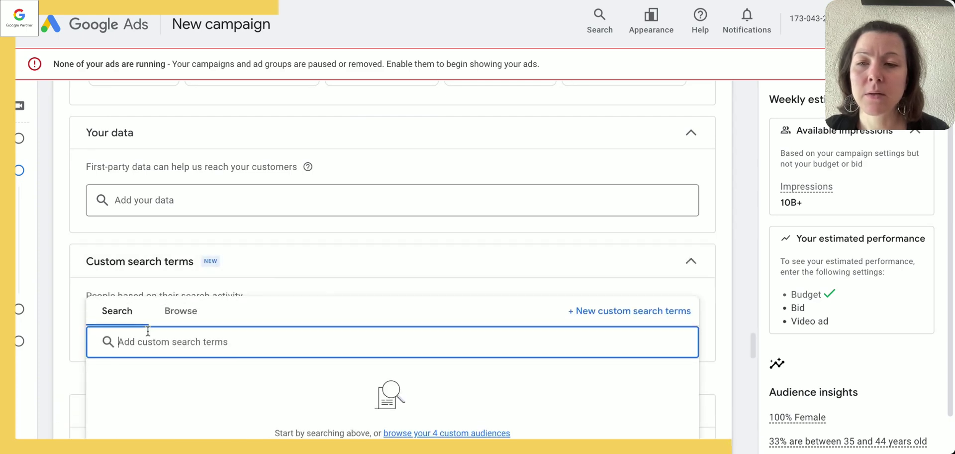
click(589, 314)
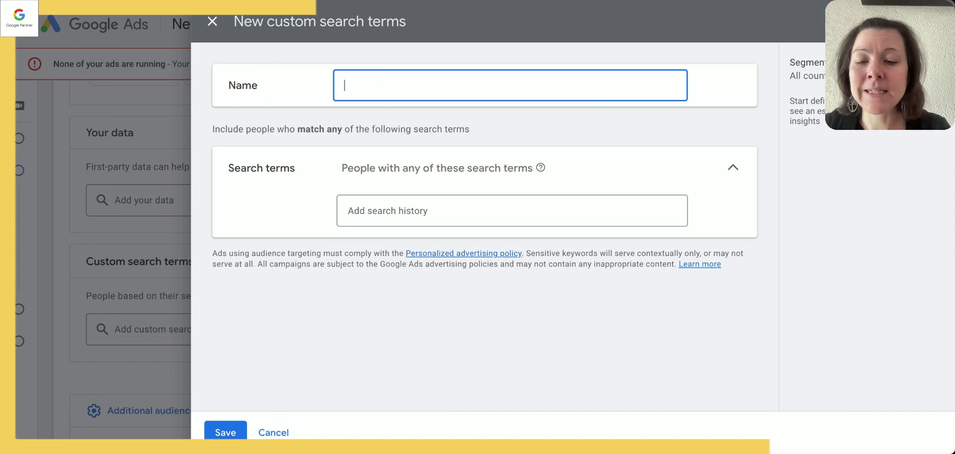
text(Law Firms)
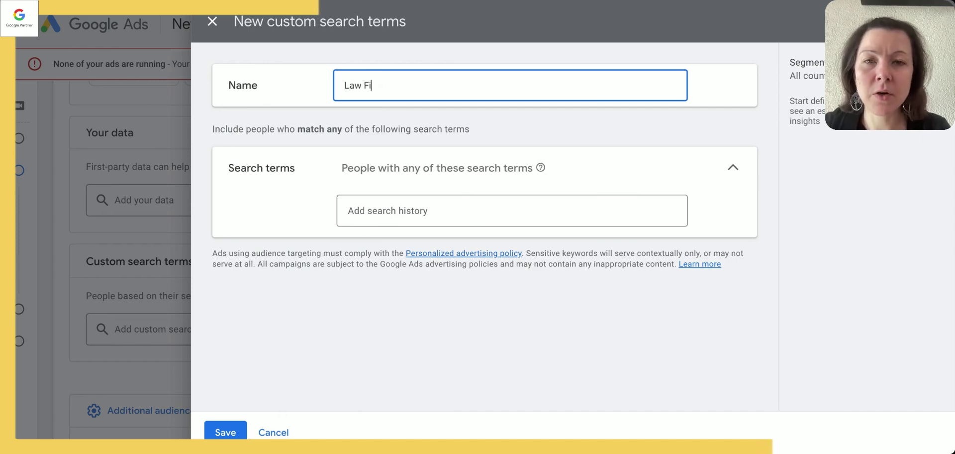
Step: Add "law firms in la" as a search term of the new custom segment
click(511, 202)
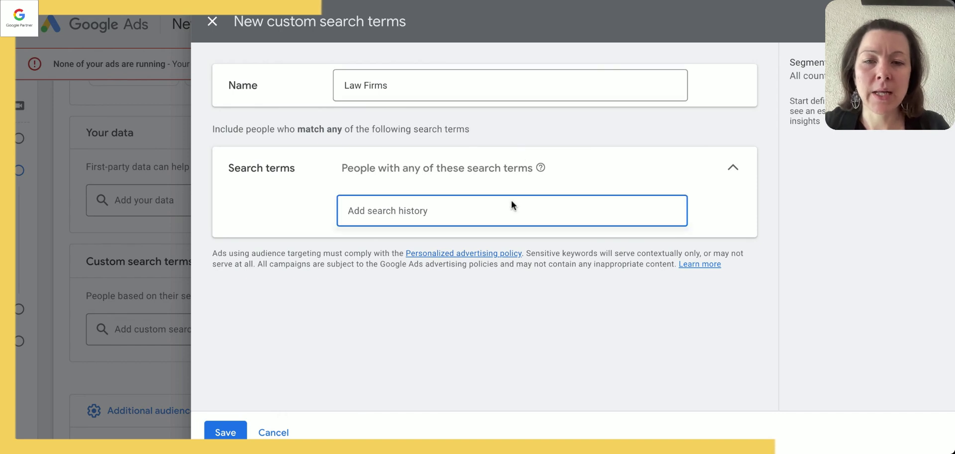
text(law fri)
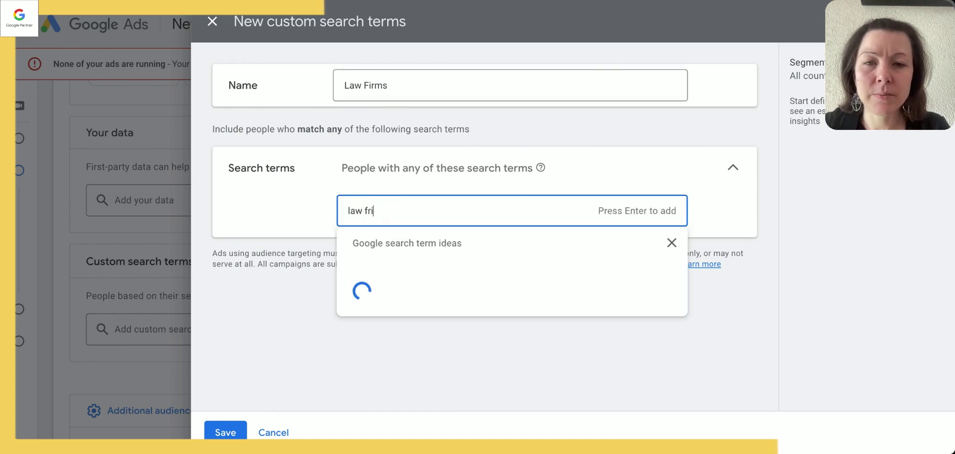
key(BackSpace)
key(BackSpace)
text(irms in la)
key(Return)
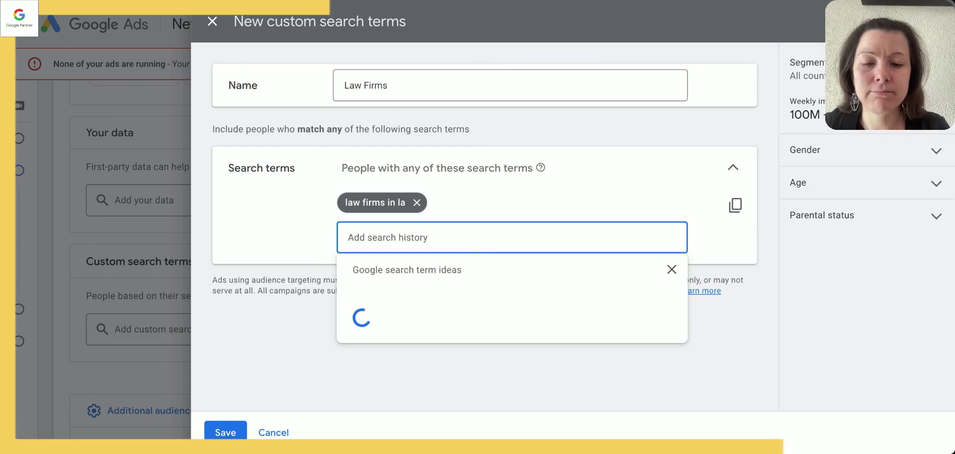
Step: Add "business law firms" and the suggested idea "employment law attorney near me" as further search terms of the segment
text(business)
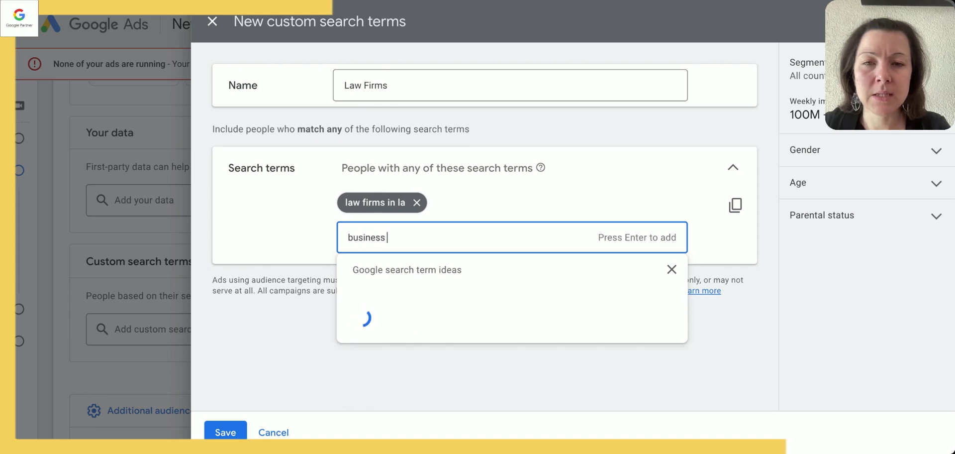
text( law firms)
key(Return)
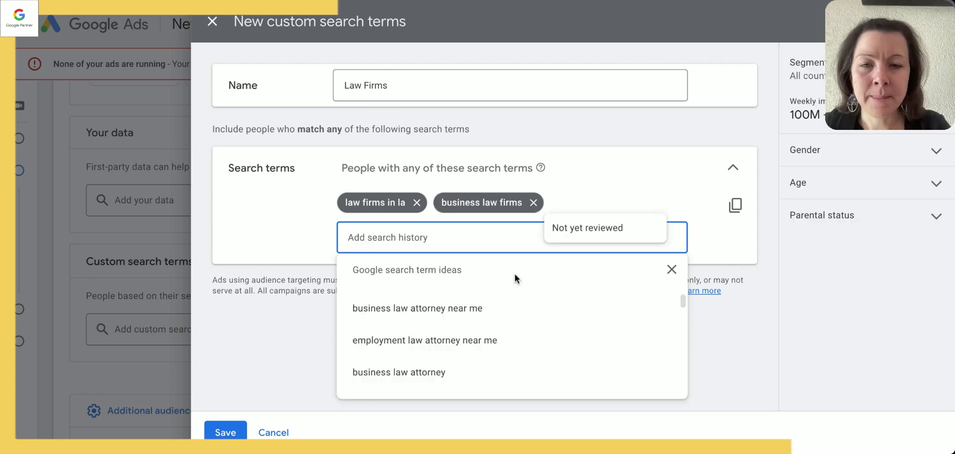
click(498, 344)
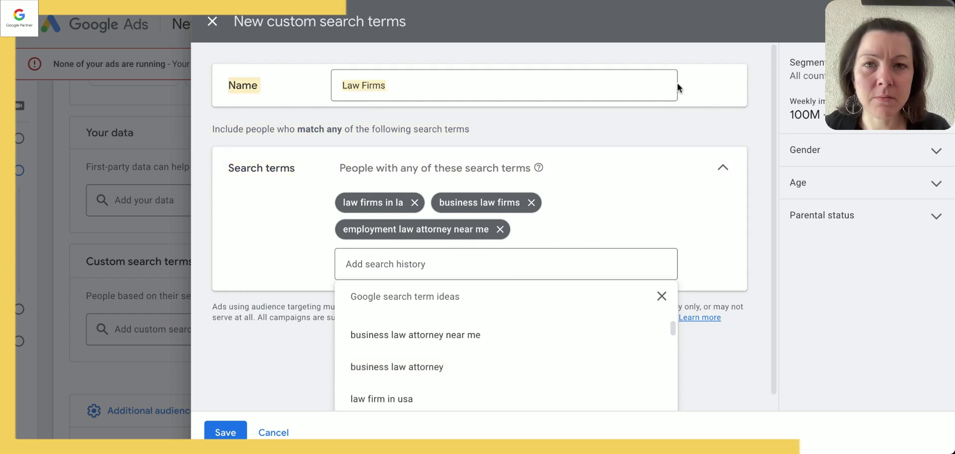
click(586, 92)
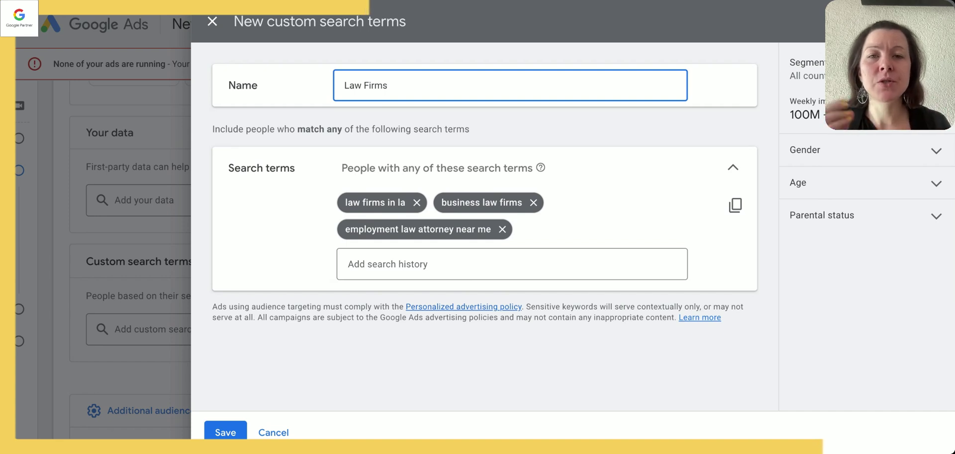
Step: Remove the search terms "employment law attorney near me" and "business law firms" from the segment
click(503, 228)
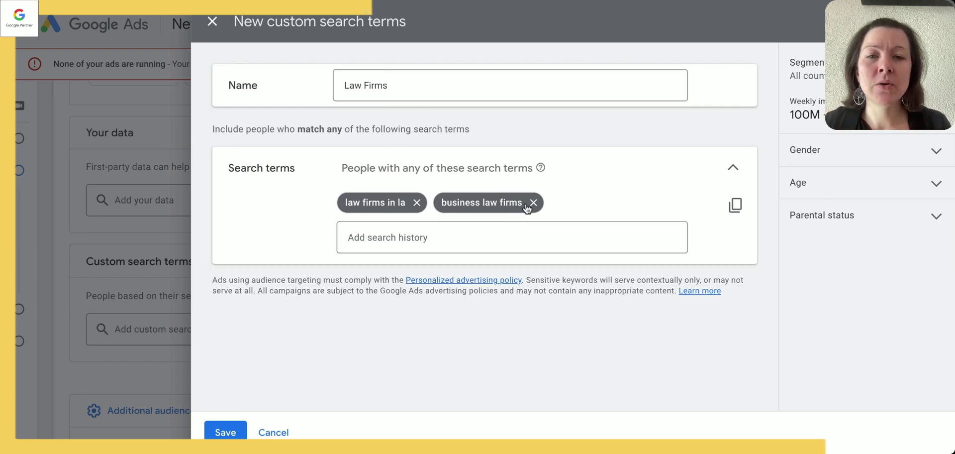
click(528, 206)
Step: Rename the custom search terms segment "Law Firms in LA" and save it to the audience
click(440, 86)
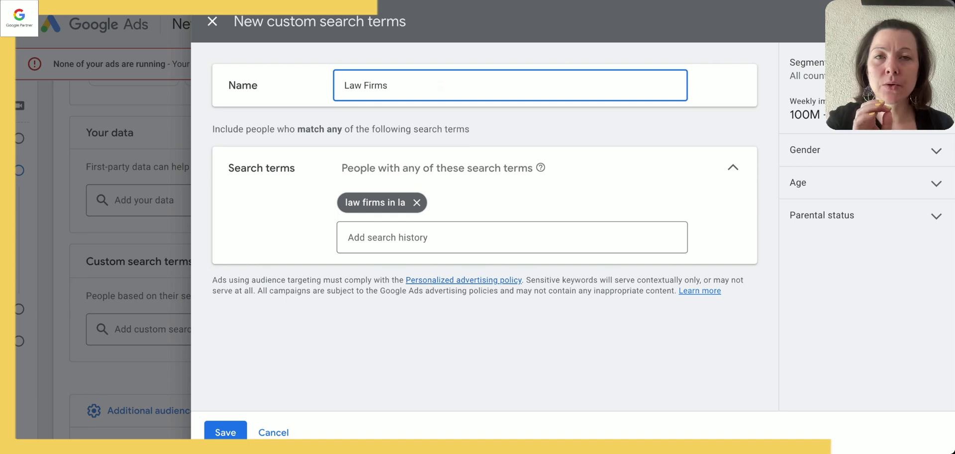
text(in LA)
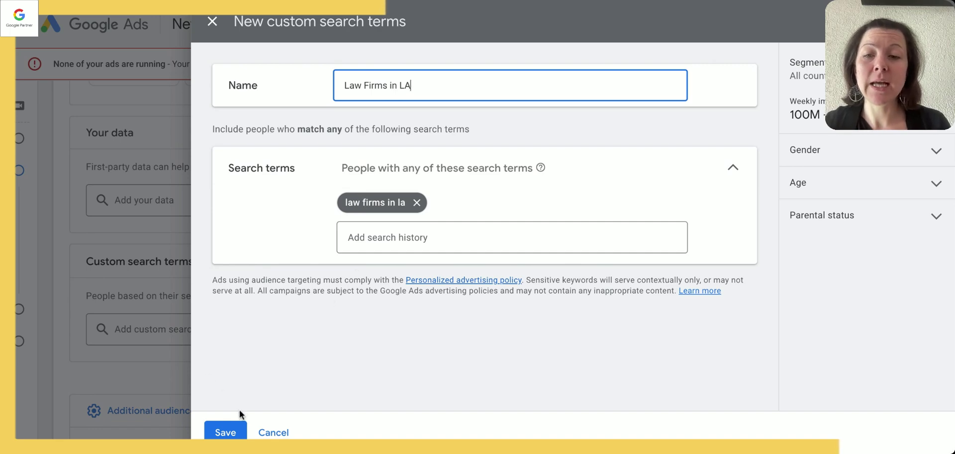
click(229, 430)
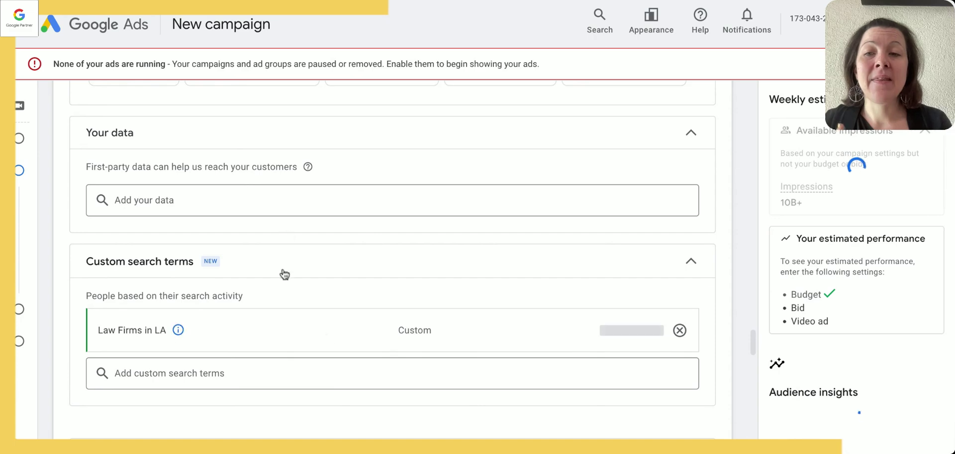
click(220, 368)
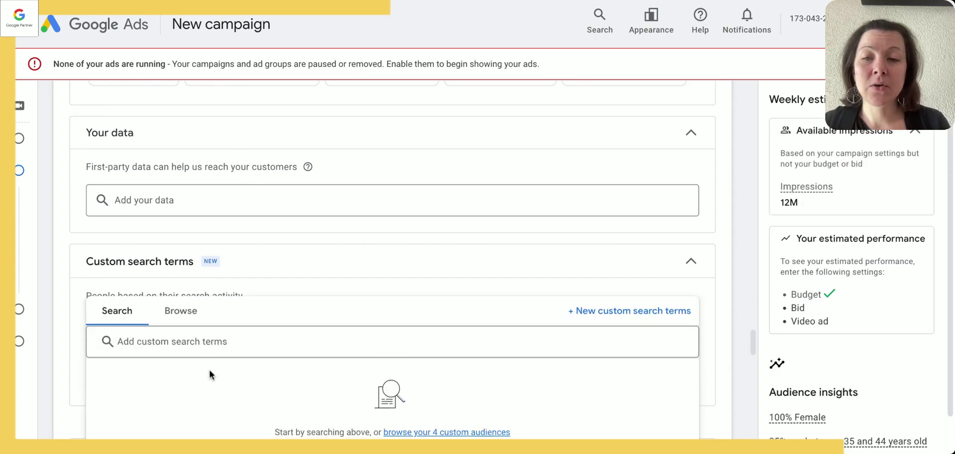
click(626, 315)
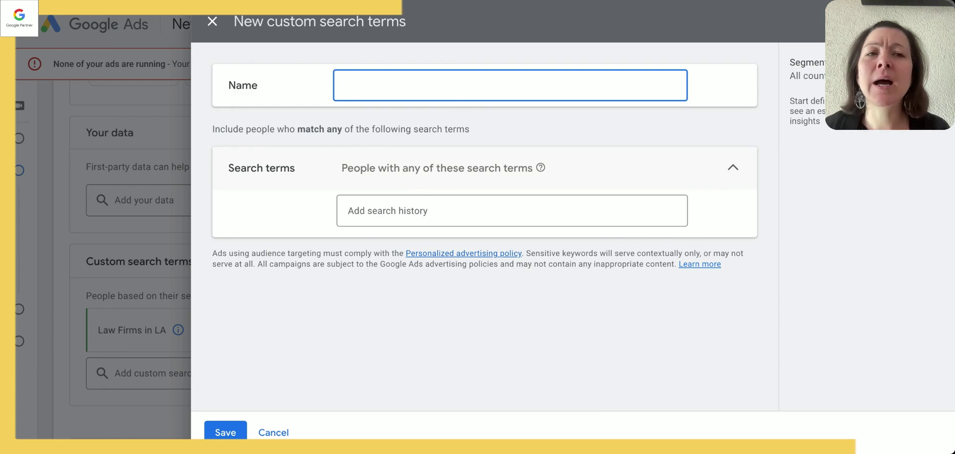
click(275, 431)
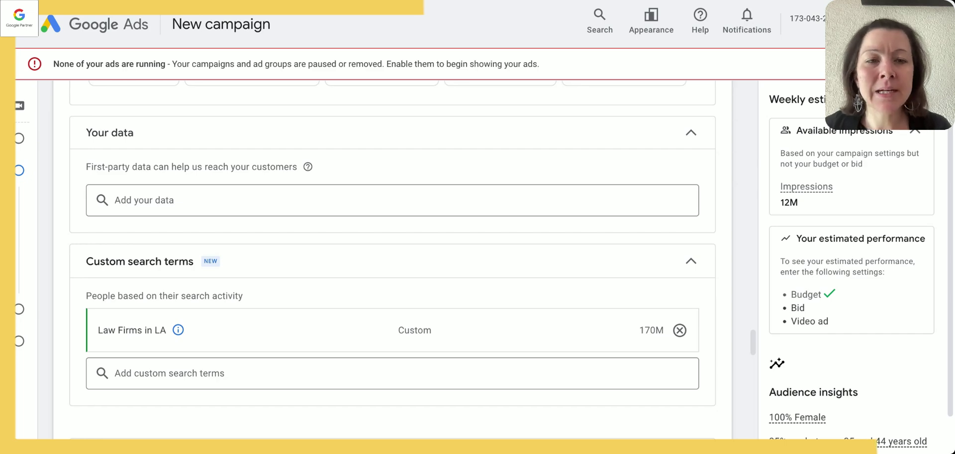
Step: Examine the exclusion options for remarketing lists and the segment types for a new segment, then the audience expansion and content targeting settings
scroll(366, 268, down, 2)
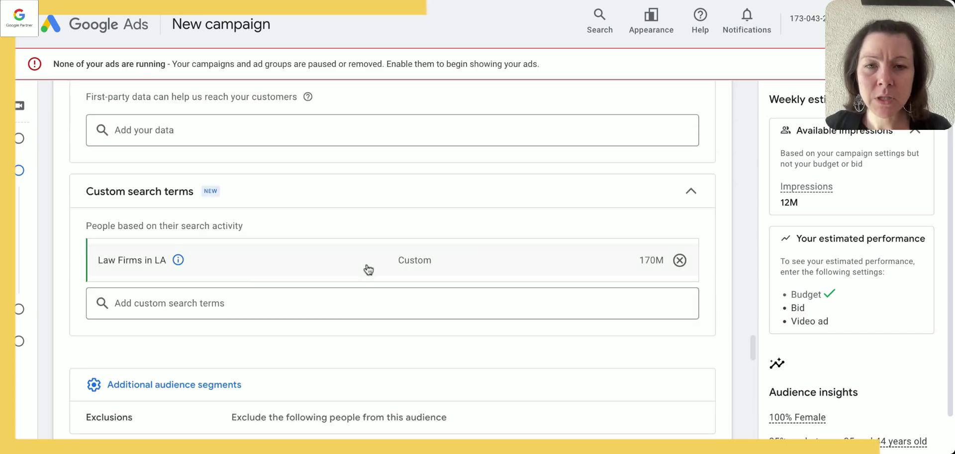
mouse_move(370, 264)
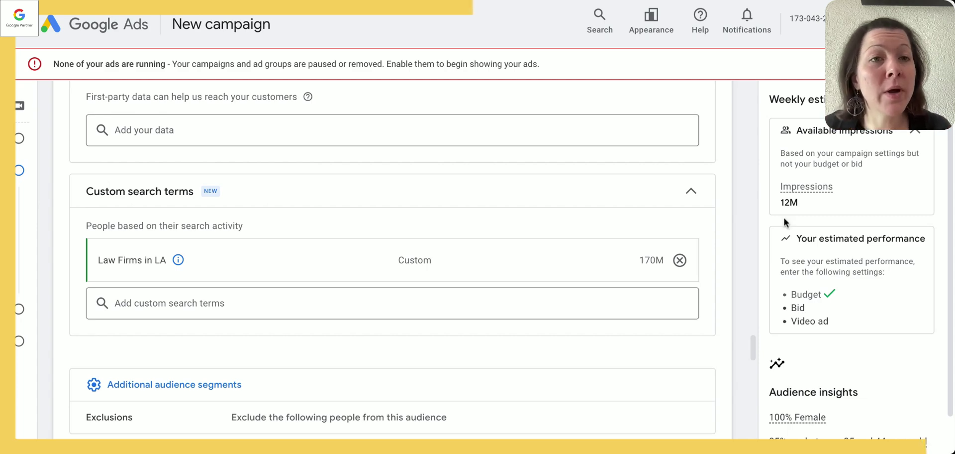
scroll(533, 258, down, 1)
scroll(553, 256, down, 1)
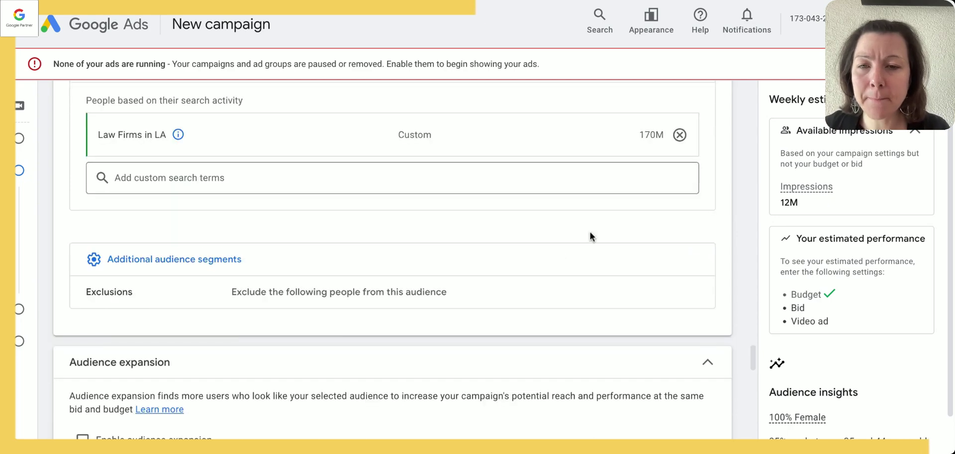
click(433, 301)
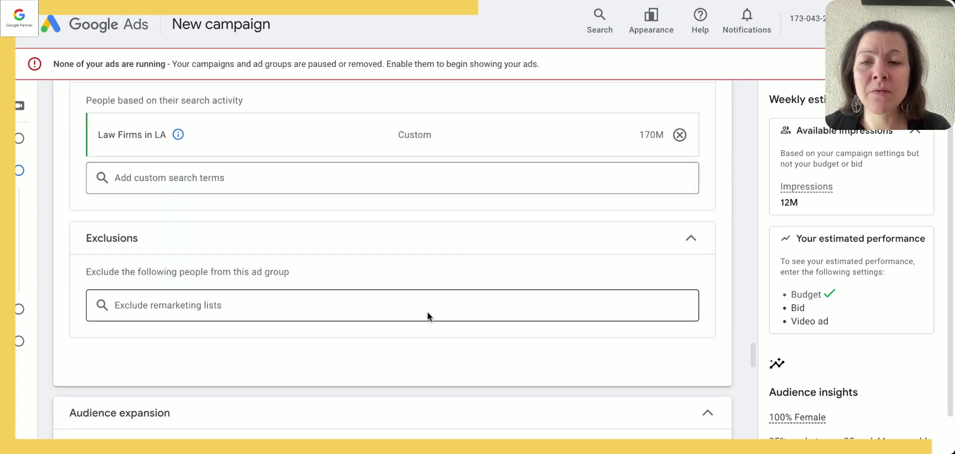
click(425, 311)
click(189, 304)
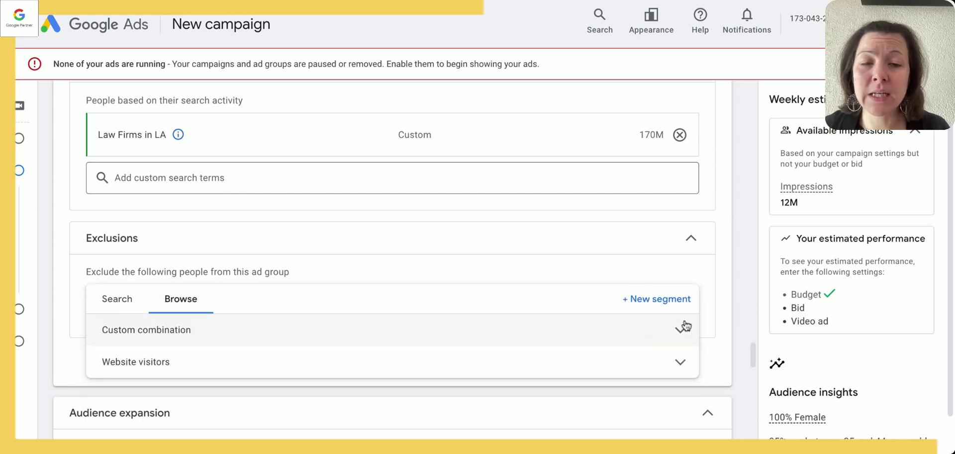
click(666, 304)
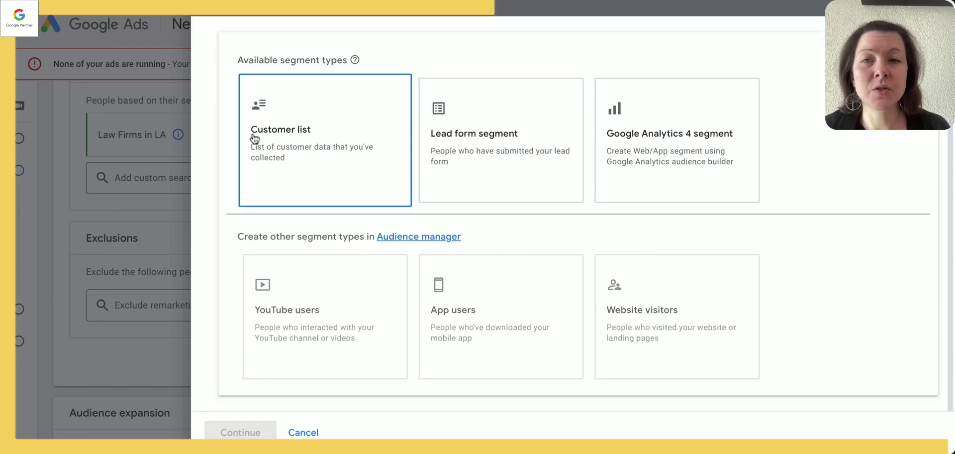
click(223, 22)
scroll(425, 281, down, 3)
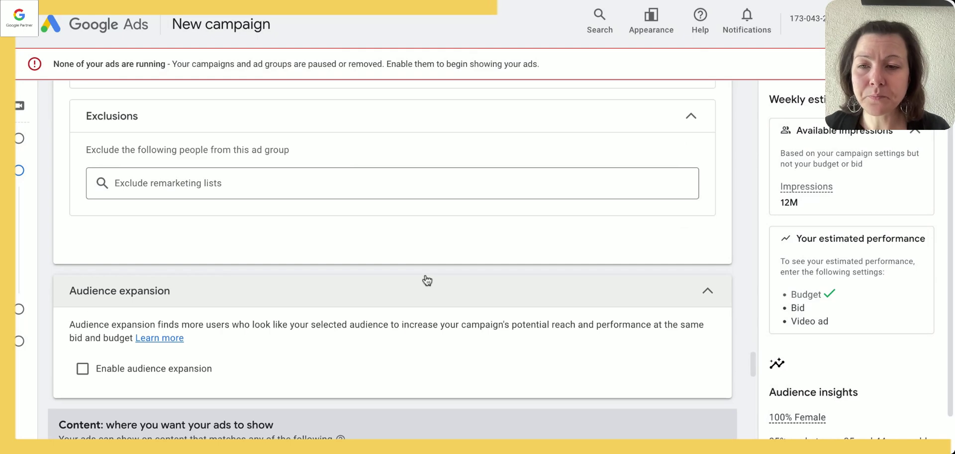
scroll(424, 272, down, 4)
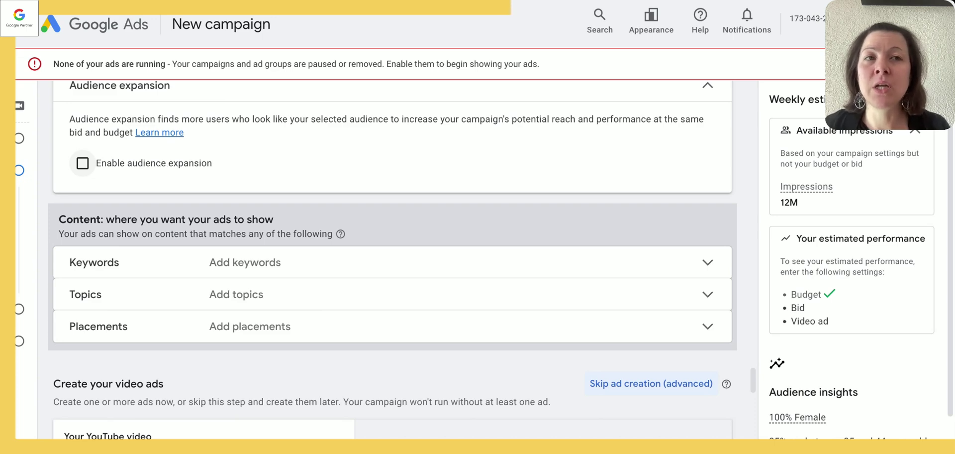
scroll(426, 183, down, 2)
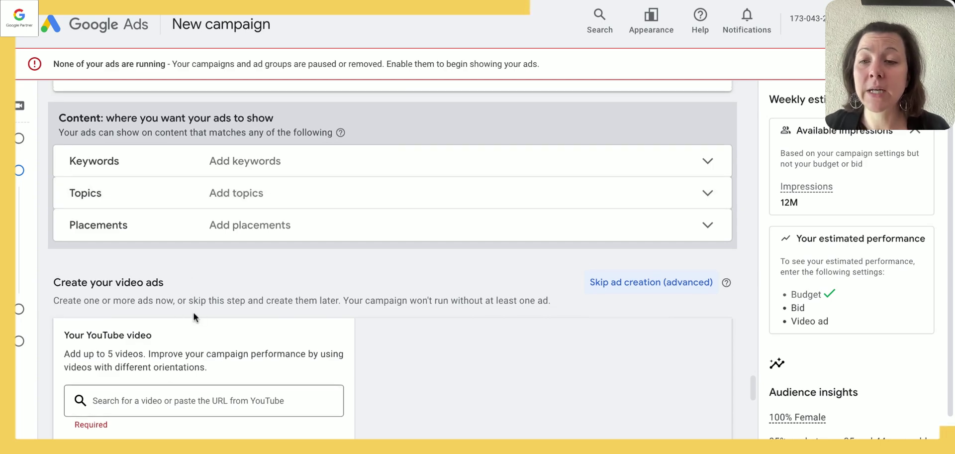
Step: Rename the ad group as "Custom Search Terms"
scroll(193, 312, up, 15)
scroll(194, 312, up, 15)
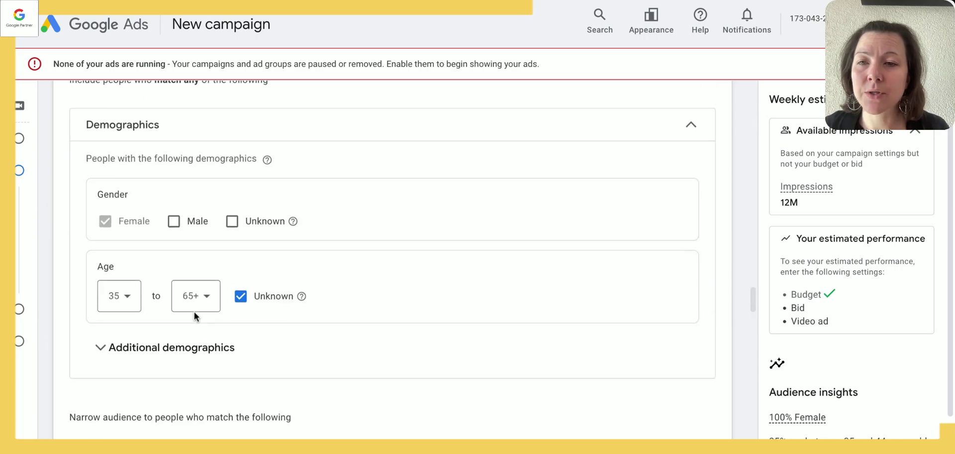
click(198, 243)
triple_click(198, 244)
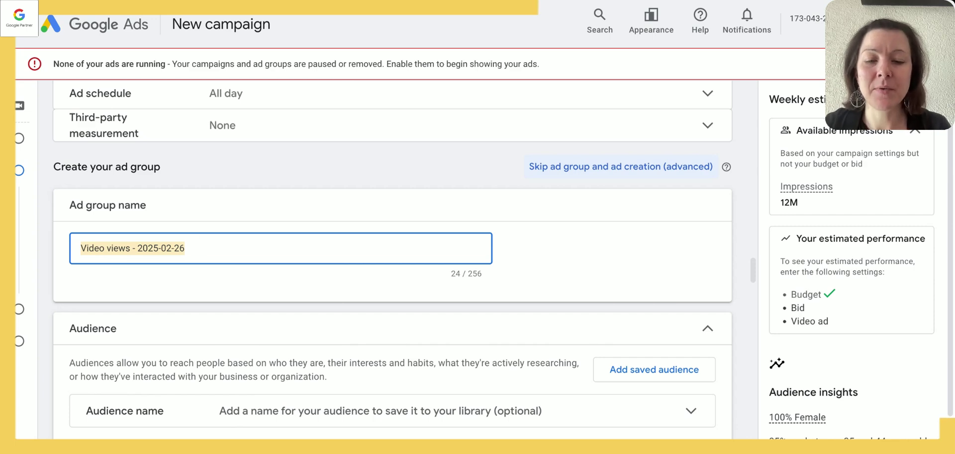
text(Custom )
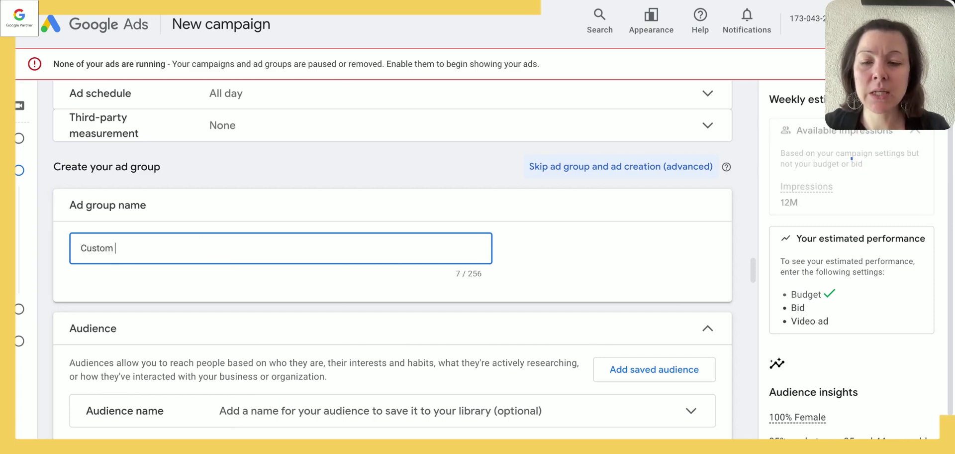
text(Search Terms)
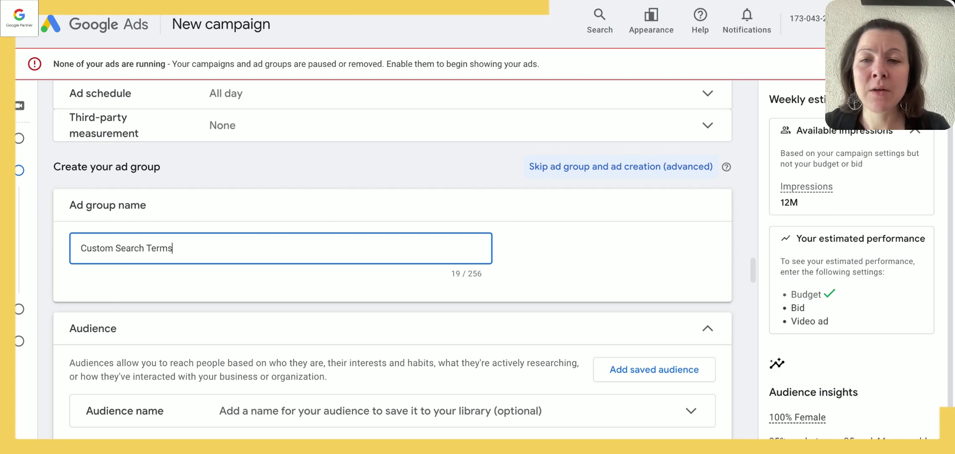
Step: Append "_Month / Year" to the ad group name "Custom Search Terms"
text(_Month / Y)
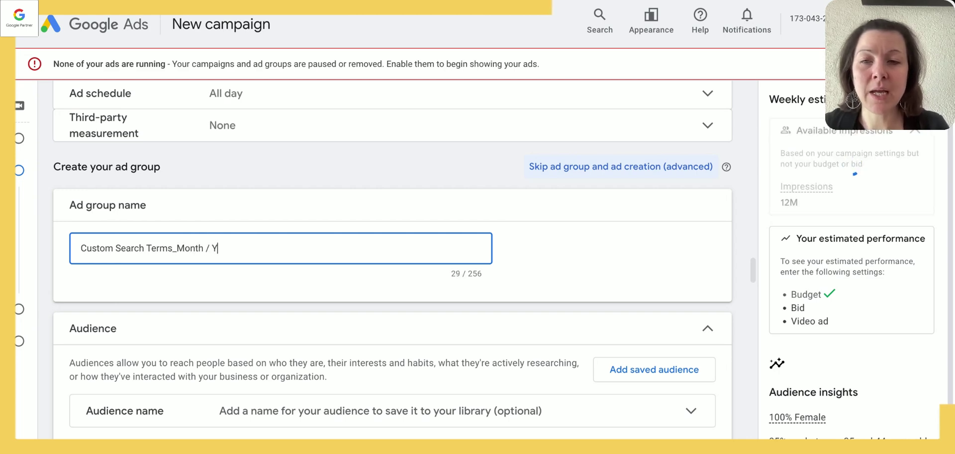
text(ear)
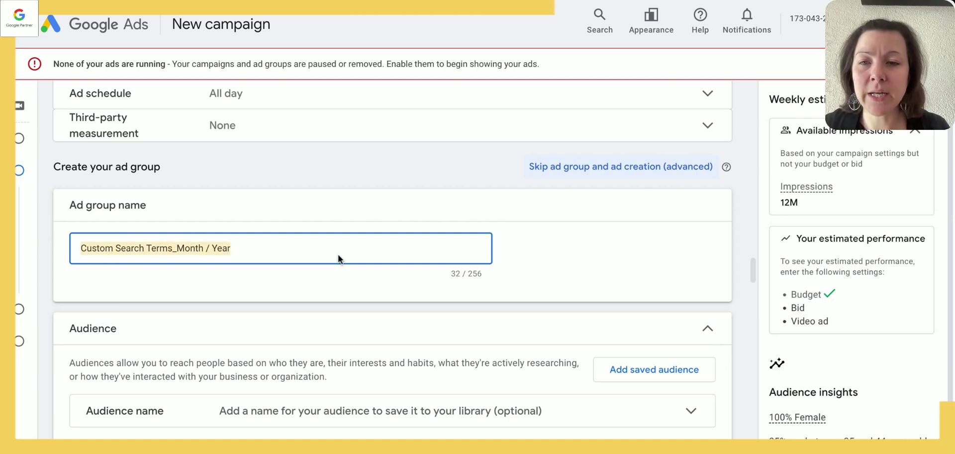
Step: Add the YouTube video "Google Ads for Acupuncturists" to the video ad by pasting its URL
scroll(483, 264, down, 9)
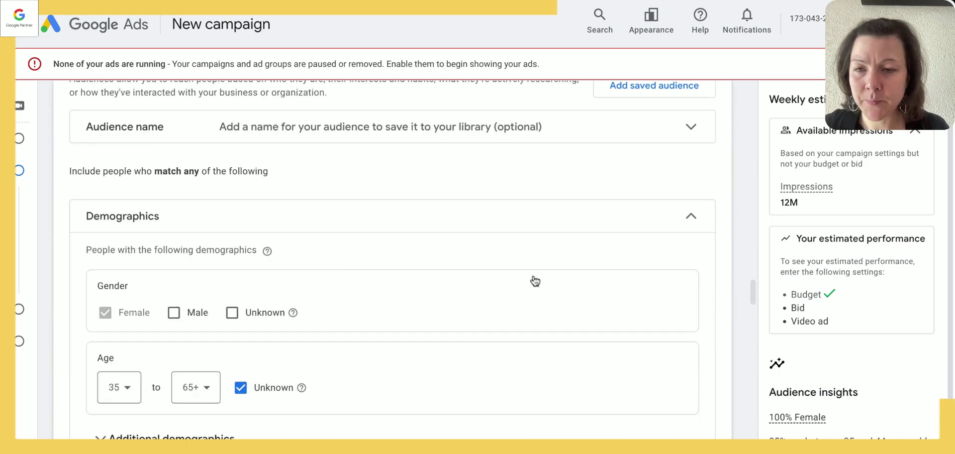
scroll(527, 268, down, 12)
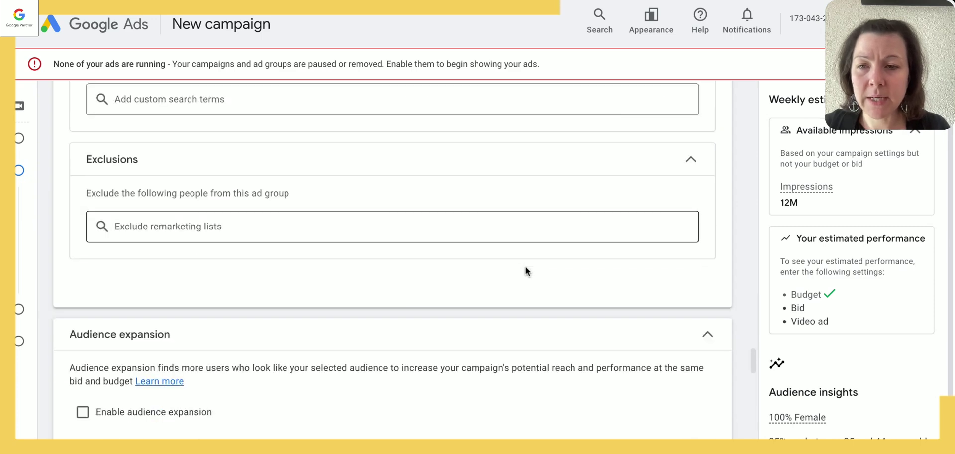
scroll(526, 267, down, 8)
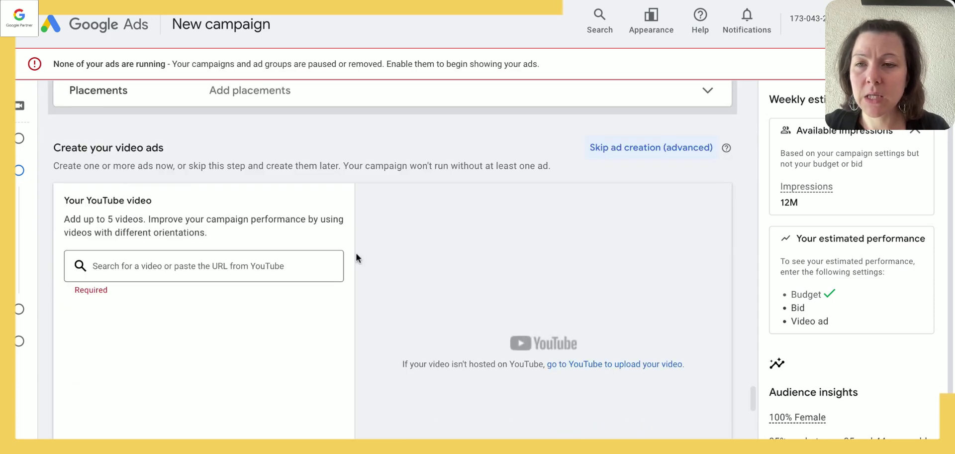
scroll(241, 291, down, 2)
scroll(258, 283, up, 3)
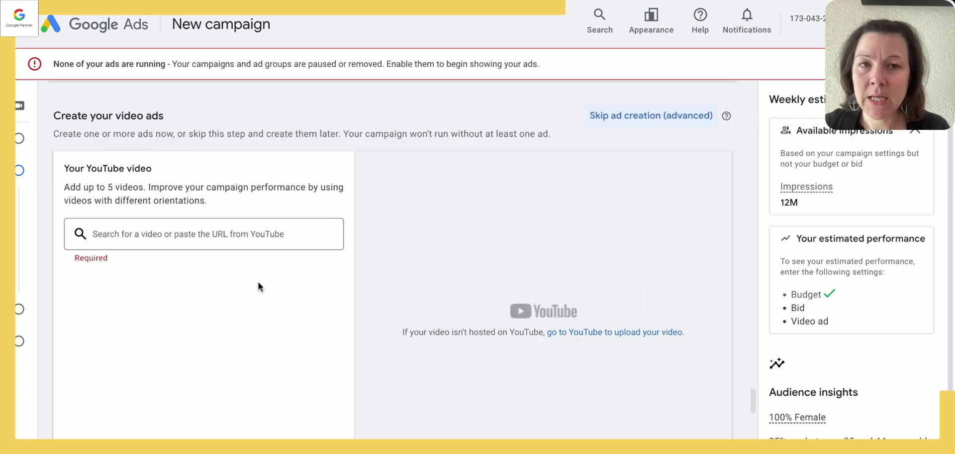
scroll(259, 286, down, 2)
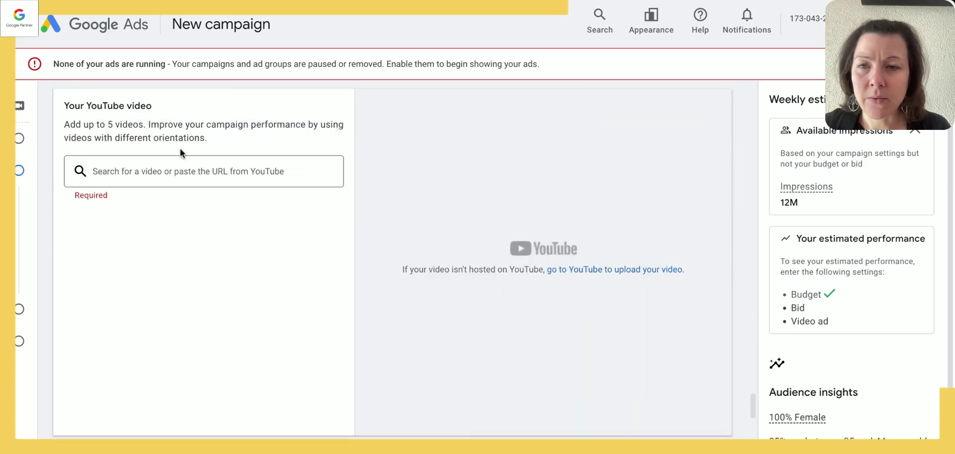
click(179, 168)
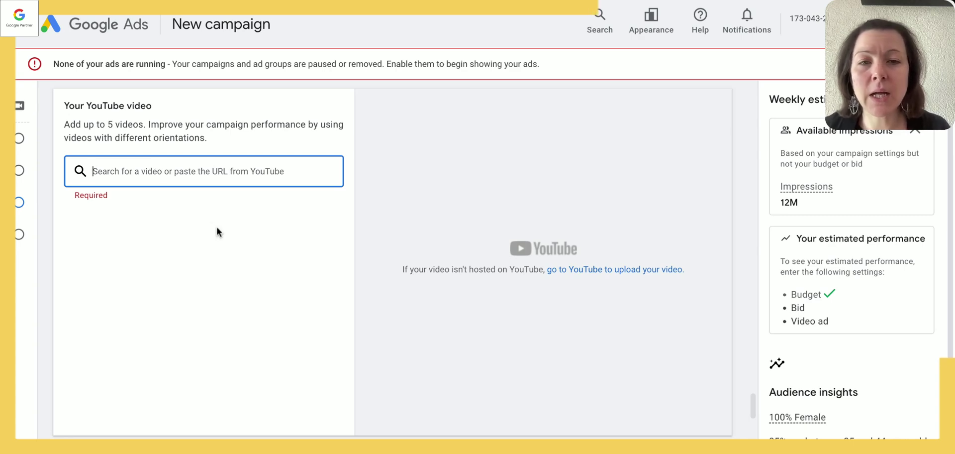
scroll(217, 232, down, 3)
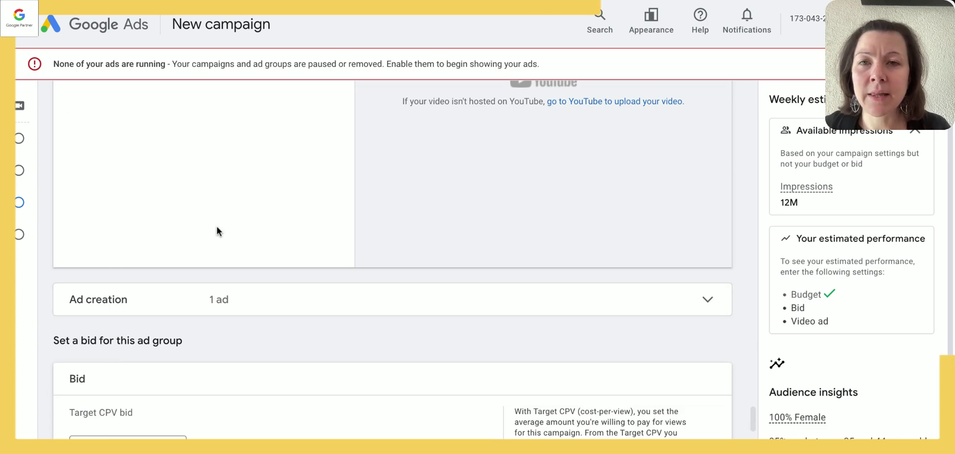
scroll(215, 229, up, 3)
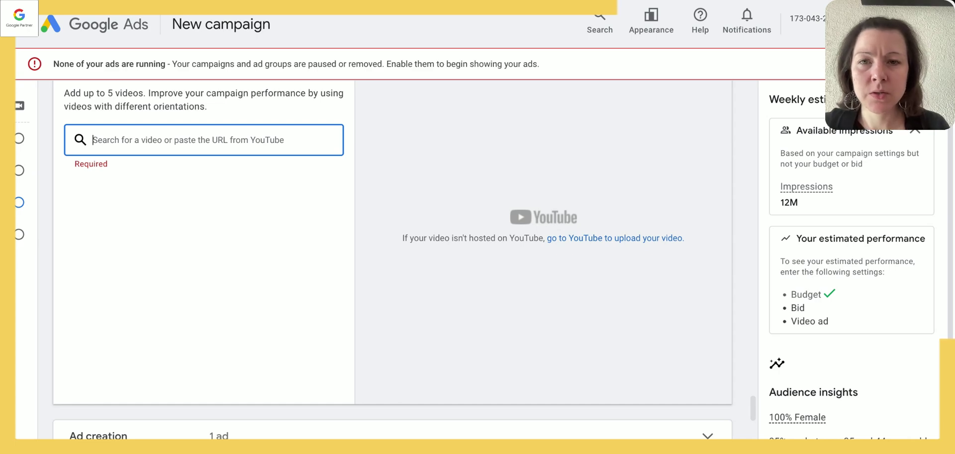
key(ctrl+v)
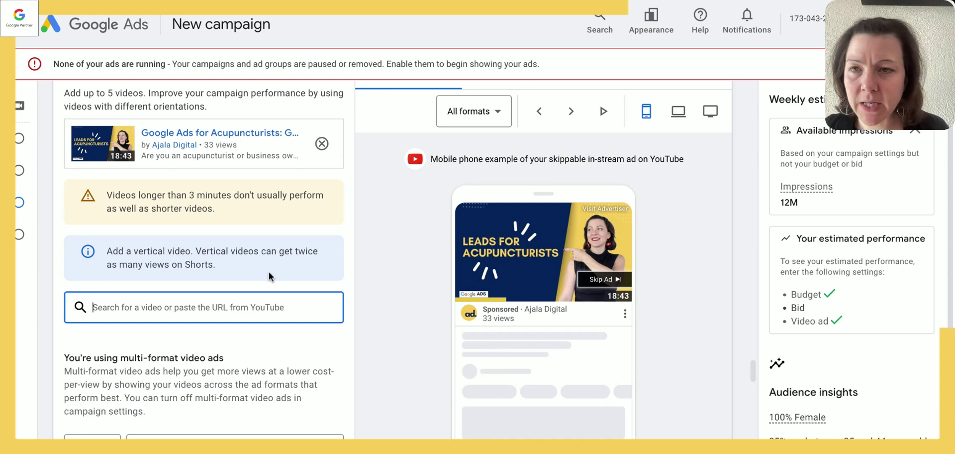
scroll(279, 259, down, 5)
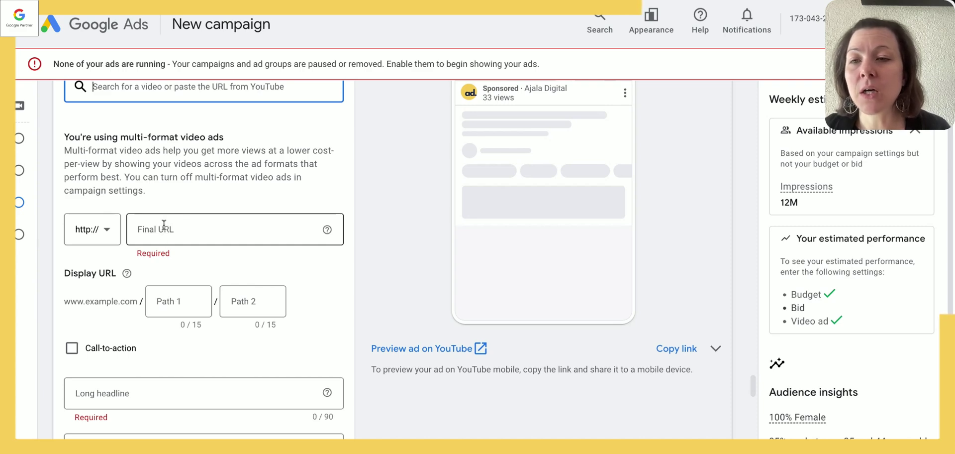
click(164, 225)
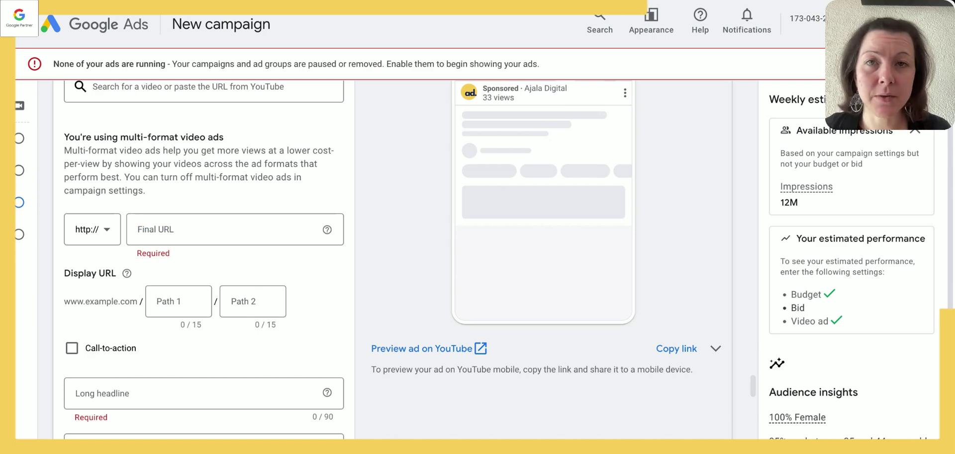
click(246, 219)
text(ajaladigital.com/ga-training)
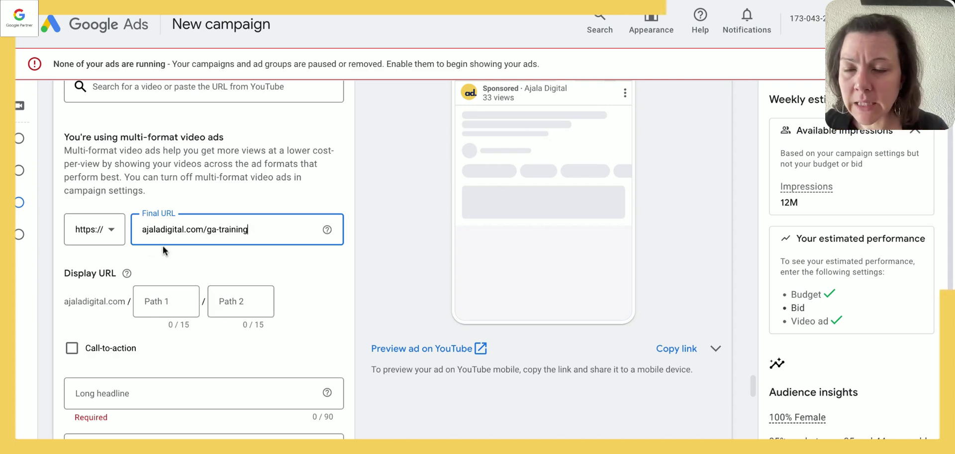
click(169, 298)
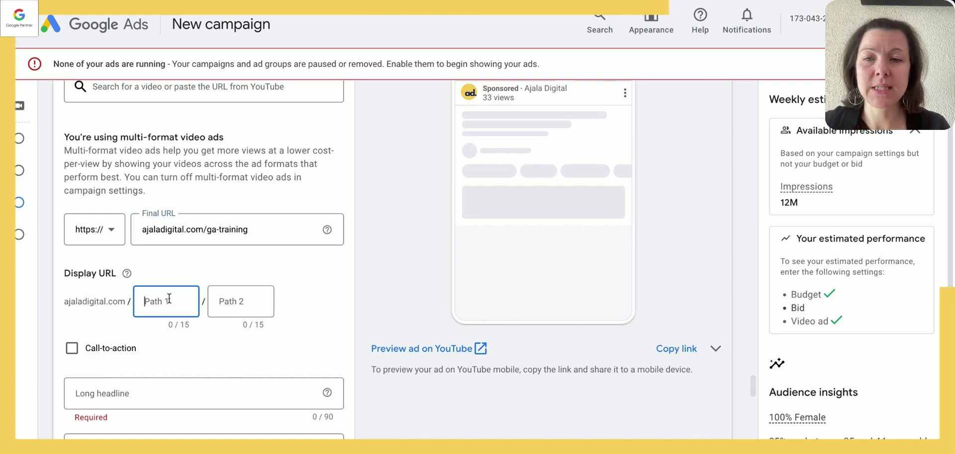
text(free-training)
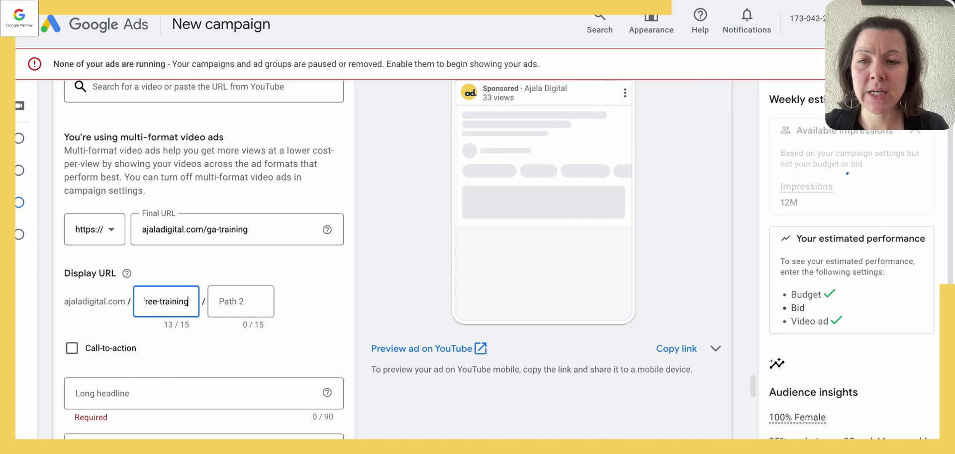
key(Tab)
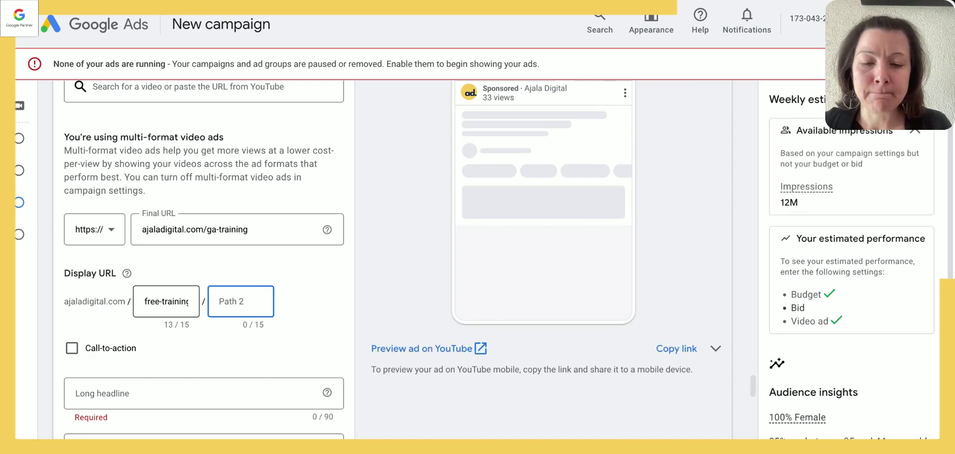
Step: Set the display URL paths to "google-ads" for the first and "free-training" for the second
triple_click(178, 302)
text(gogle)
key(BackSpace)
key(BackSpace)
key(BackSpace)
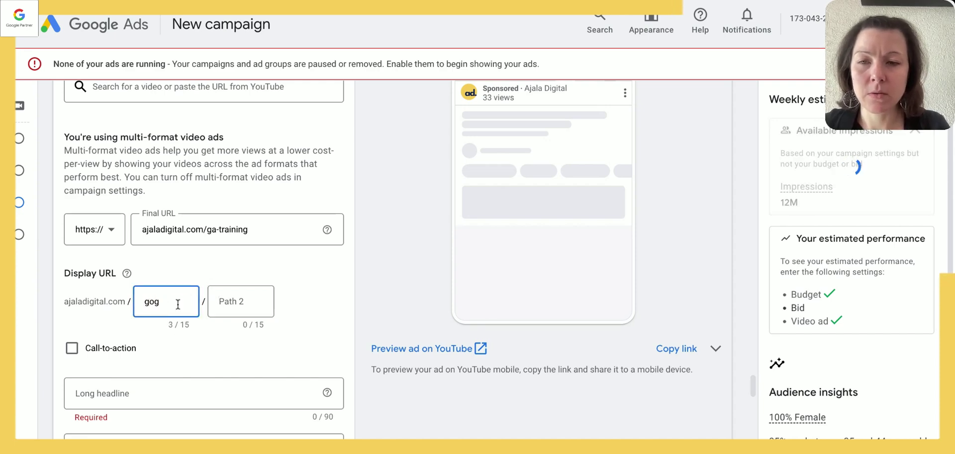
text(ogle-ads)
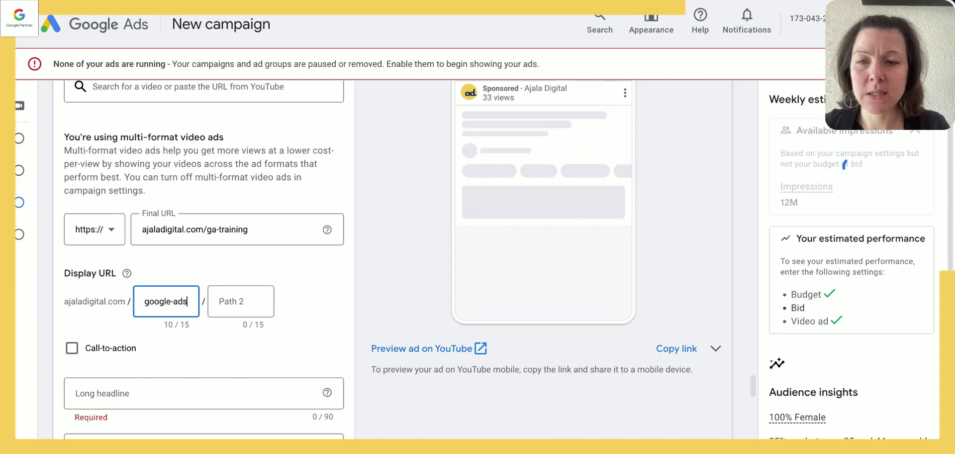
key(Tab)
text(free-training)
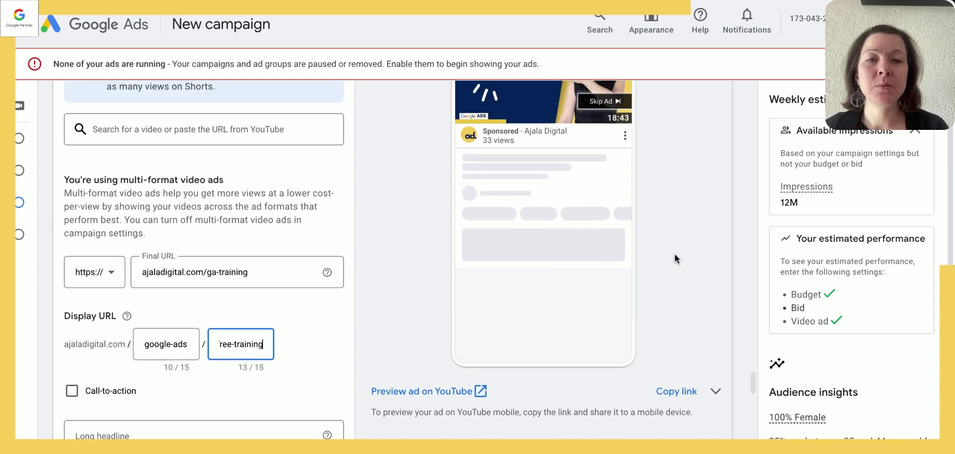
Step: Enable the ad's call-to-action and choose "Sign up" as its text
scroll(263, 292, down, 2)
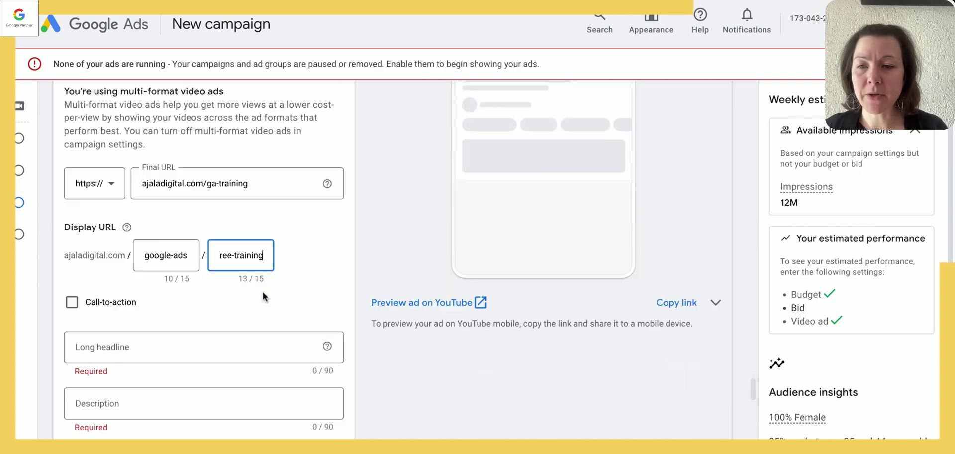
click(87, 303)
click(198, 351)
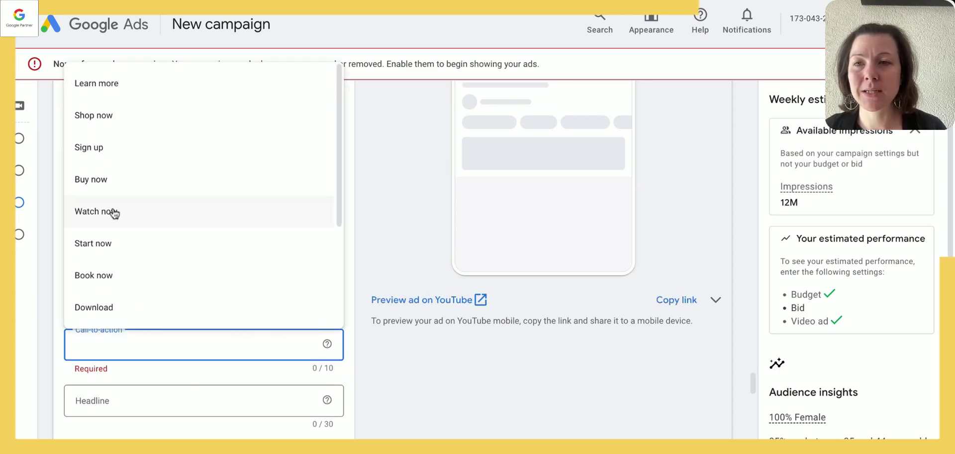
scroll(144, 222, down, 3)
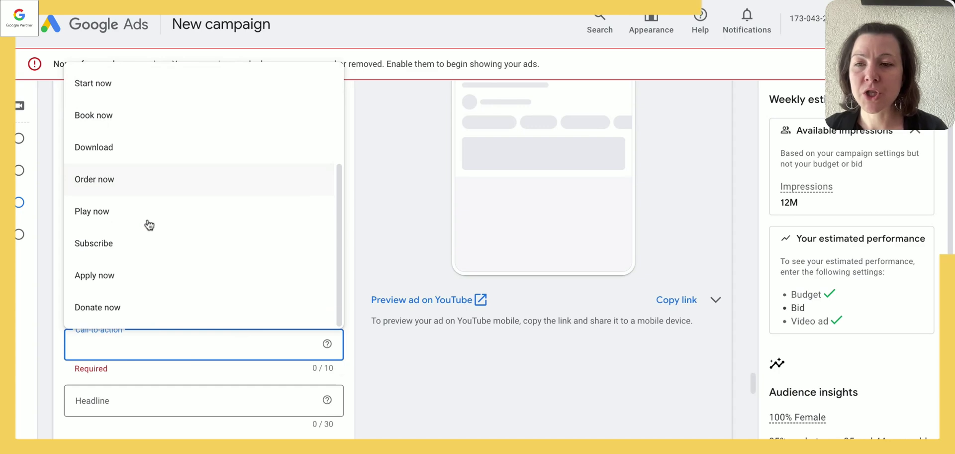
scroll(145, 287, up, 3)
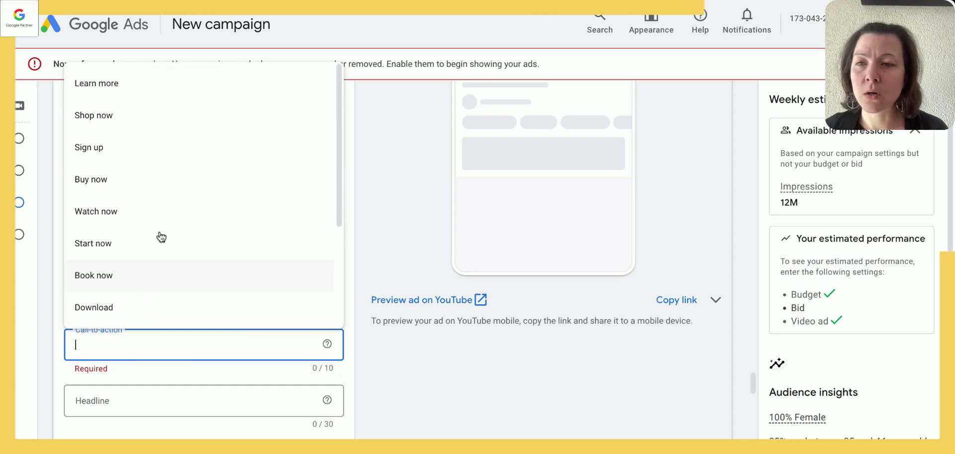
click(128, 150)
Step: Paste the landing page title "The 5 Google Ads Pitfalls That Cost You Clicks, Sales & Profit in 2025" as the headline and long headline
scroll(244, 398, down, 2)
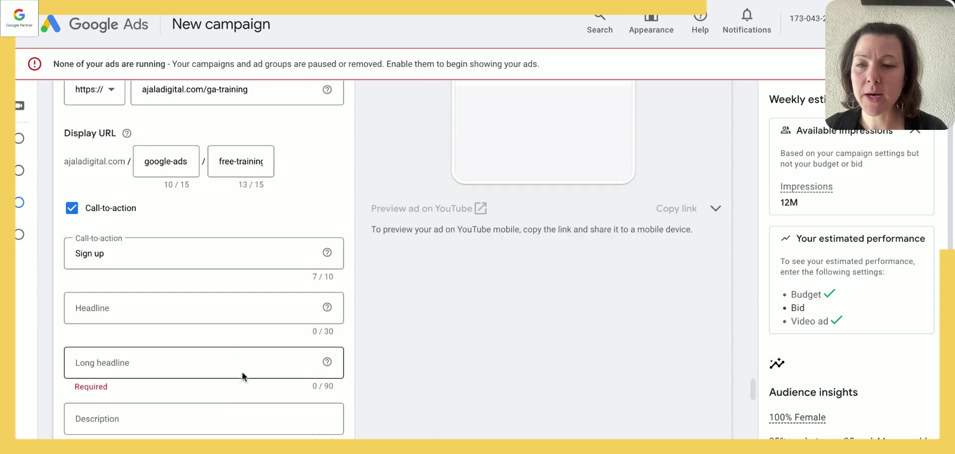
click(155, 305)
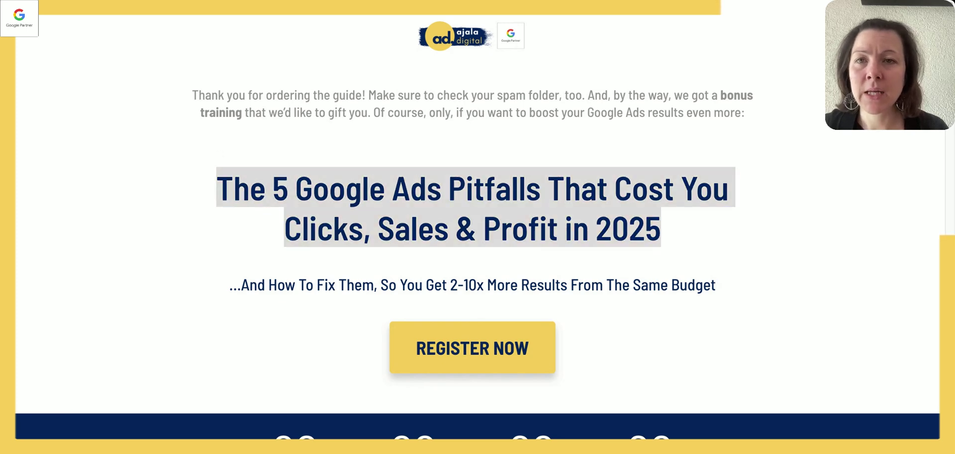
key(ctrl+v)
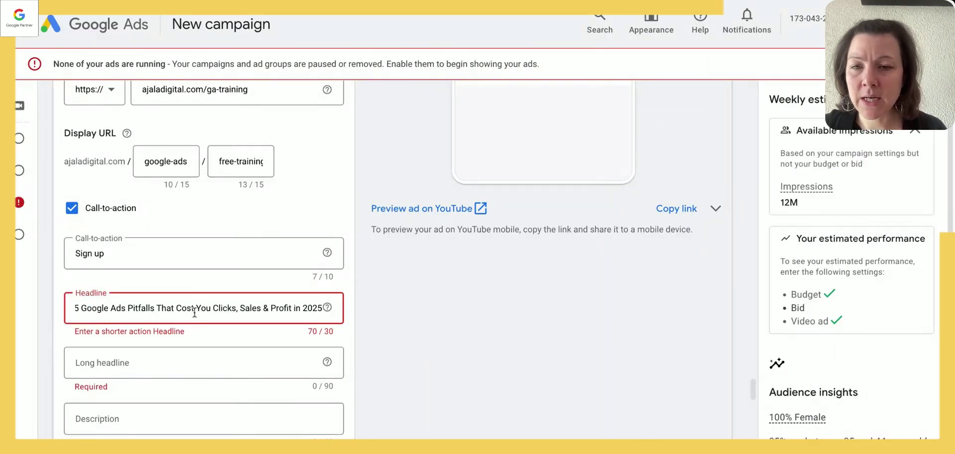
click(160, 366)
key(ctrl+v)
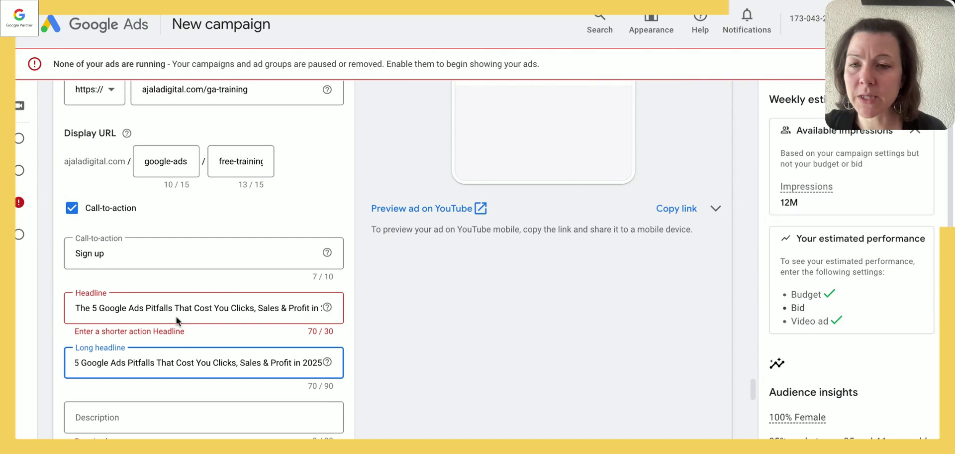
Step: Replace the short headline's text with "5 Google Ads Pitfalls"
triple_click(182, 309)
key(BackSpace)
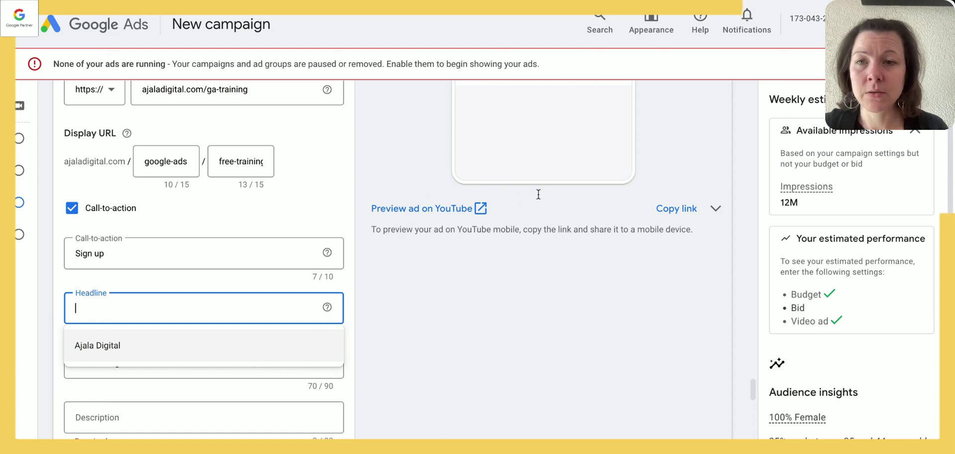
key(ctrl+v)
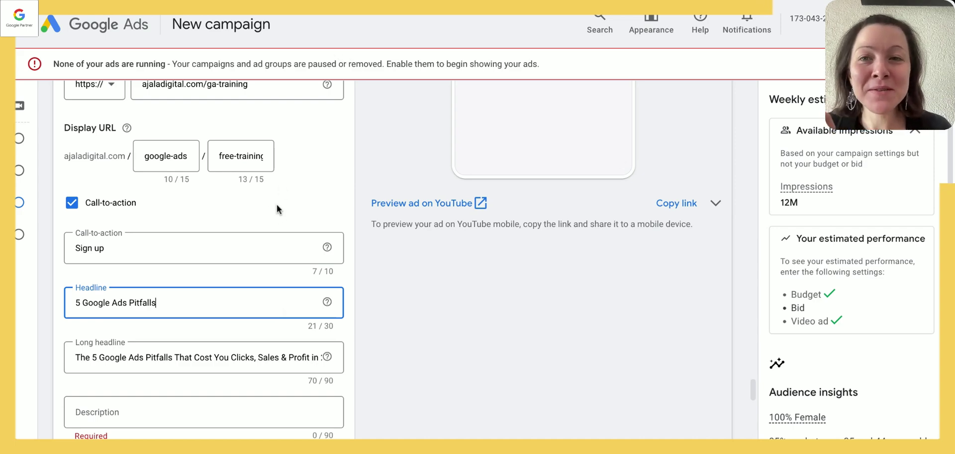
Step: Paste the landing page subtitle "…And How To Fix Them, So You Get 2-10x More Results From The Same Budget" as the description
scroll(292, 188, down, 1)
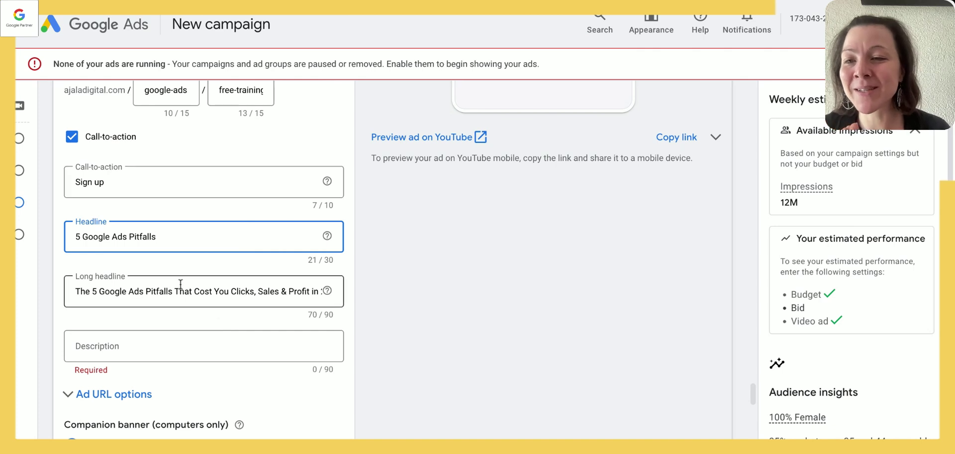
click(131, 352)
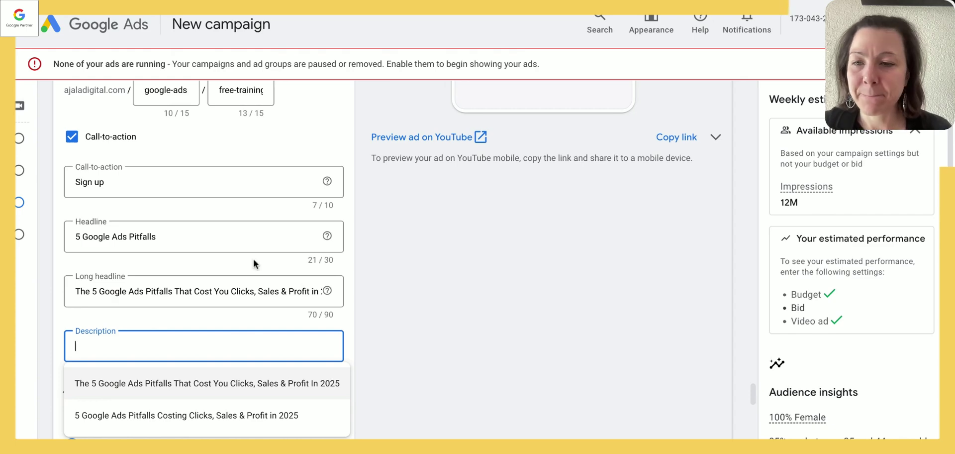
key(ctrl+v)
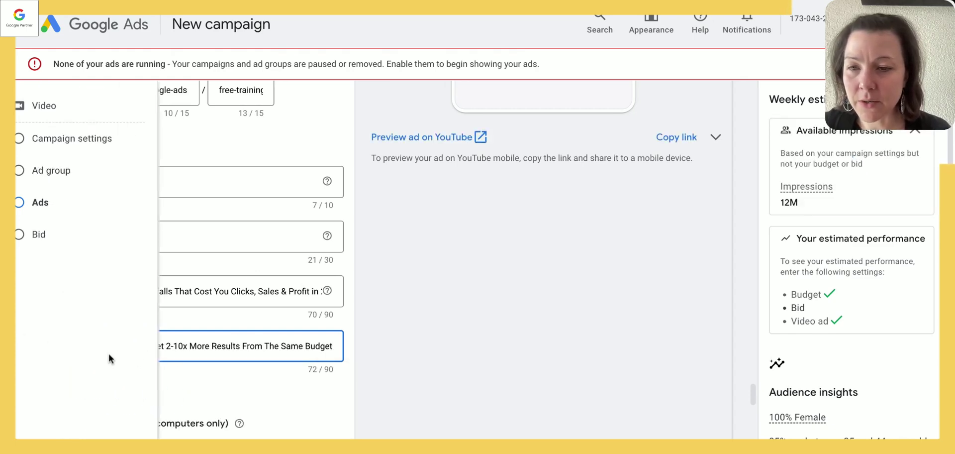
Step: Remove the leading ellipsis from the ad description so that it starts with "And How To Fix Them"
key(ctrl+Left)
key(ctrl+Left)
key(ctrl+Left)
key(ctrl+Left)
key(ctrl+shift+Left)
key(ctrl+shift+Left)
key(ctrl+shift+Left)
key(ctrl+shift+Left)
key(ctrl+shift+Left)
key(ctrl+shift+Left)
key(ctrl+shift+Left)
key(ctrl+shift+Left)
key(ctrl+shift+Left)
mouse_move(17, 332)
key(Home)
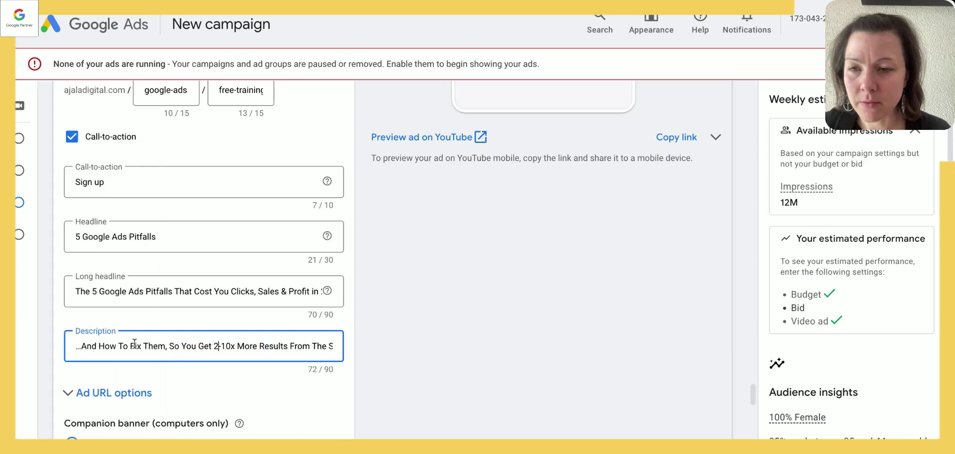
key(shift+Right)
key(BackSpace)
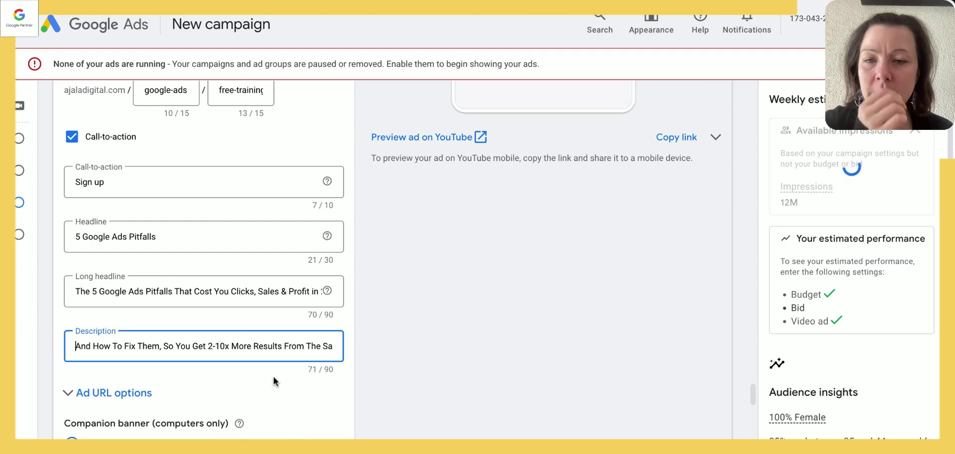
Step: Preview the skippable in-stream ad as it appears on a computer and on a TV screen
scroll(486, 295, up, 8)
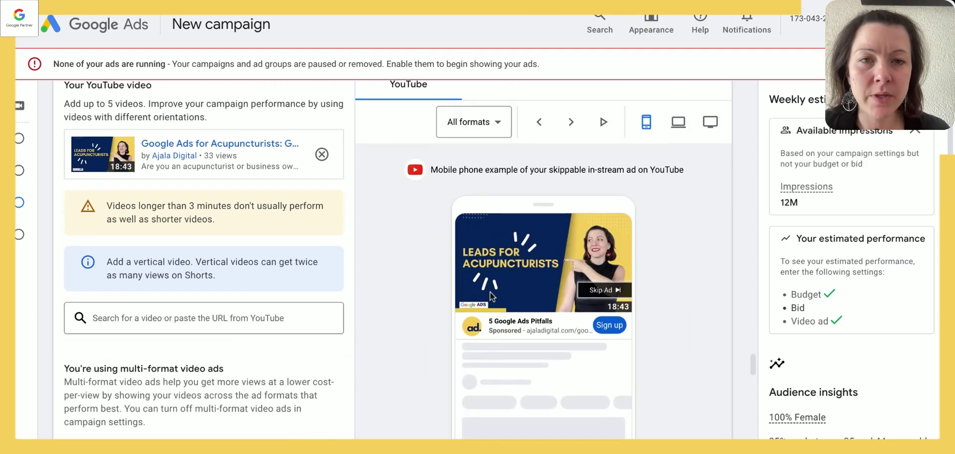
click(678, 122)
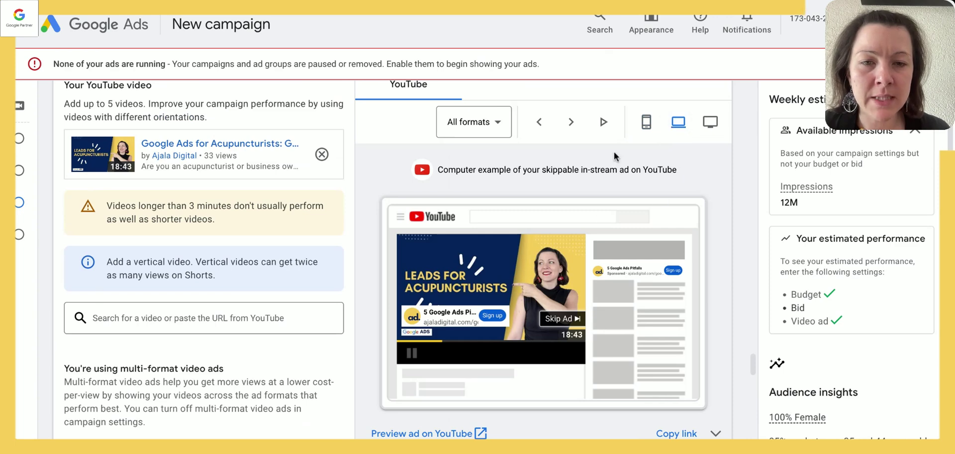
click(713, 125)
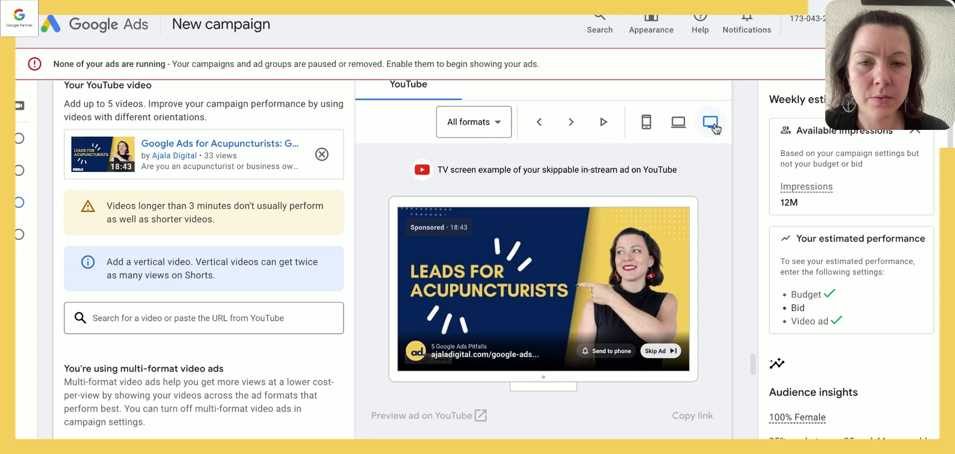
Step: Rename the video ad as "Ad #1_Acupuncturists"
scroll(210, 354, down, 4)
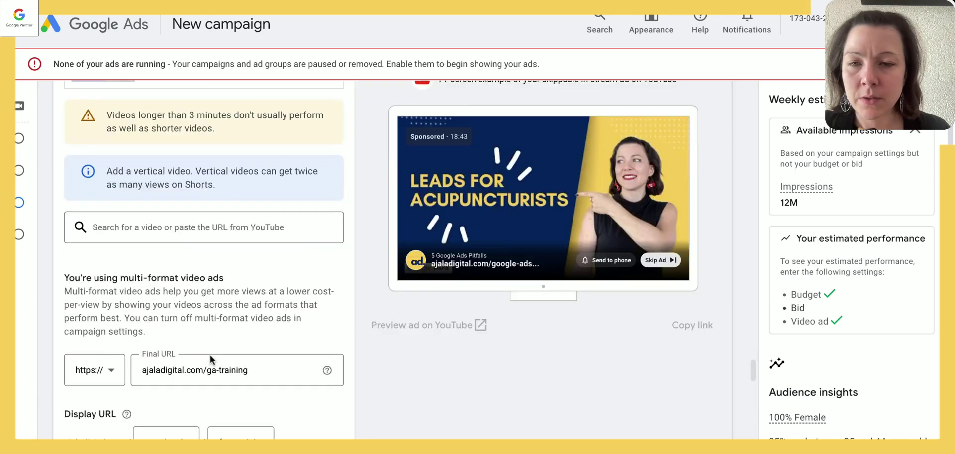
scroll(211, 354, down, 5)
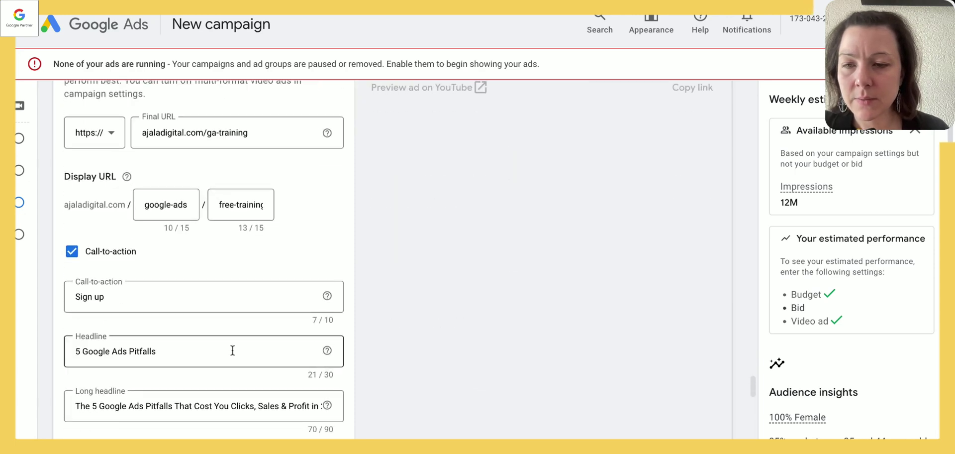
scroll(236, 352, down, 1)
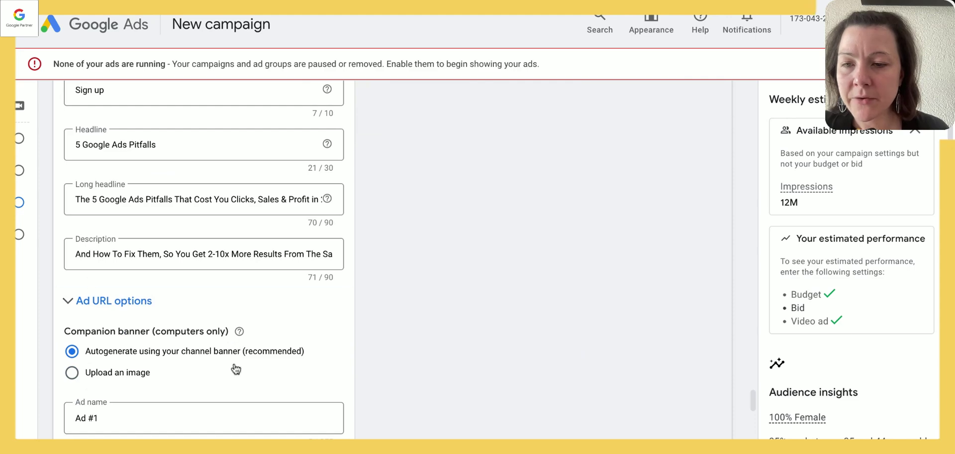
scroll(236, 369, down, 2)
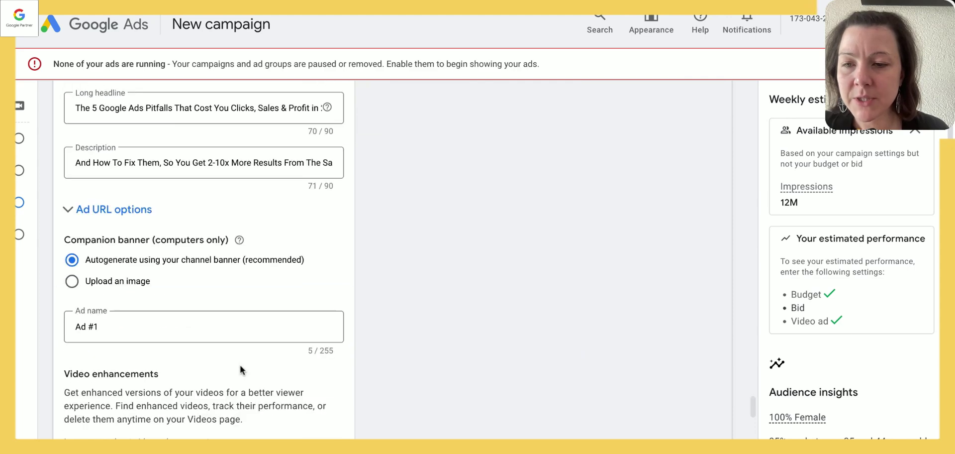
click(110, 327)
text(#1_)
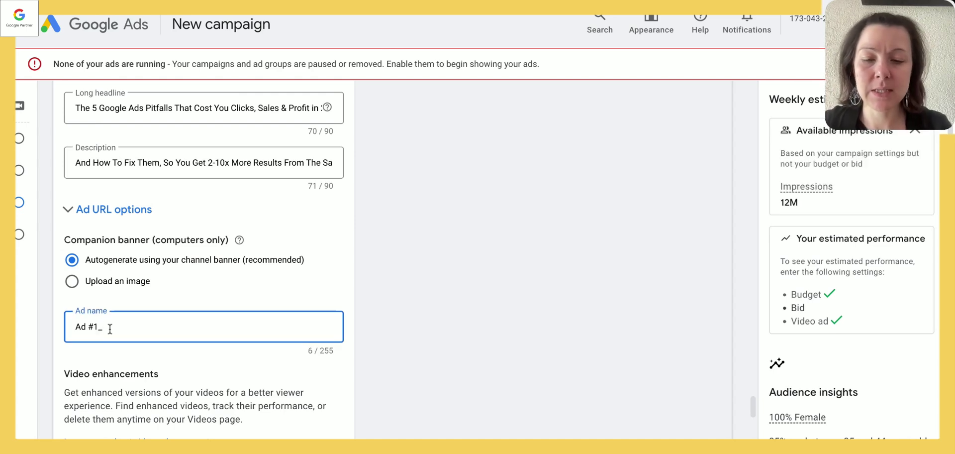
text(Acupuncturists)
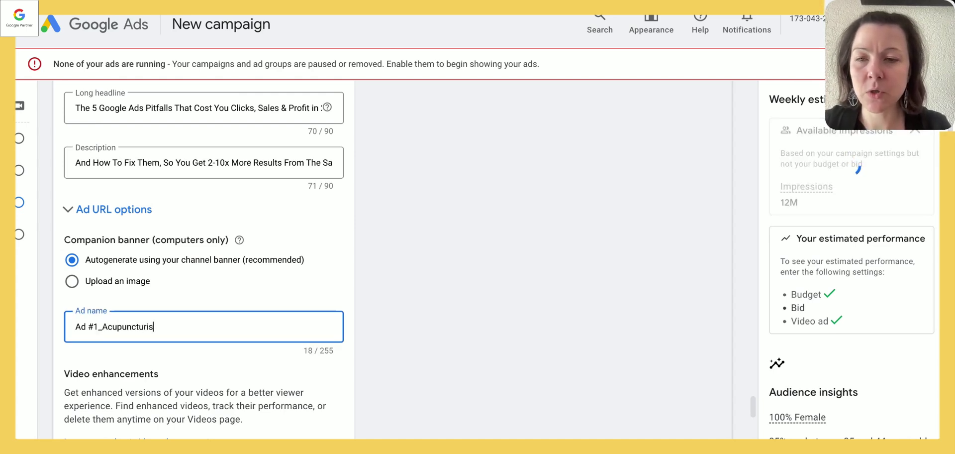
Step: Switch the companion banner to an uploaded image and read its dimension and file size requirements
click(128, 284)
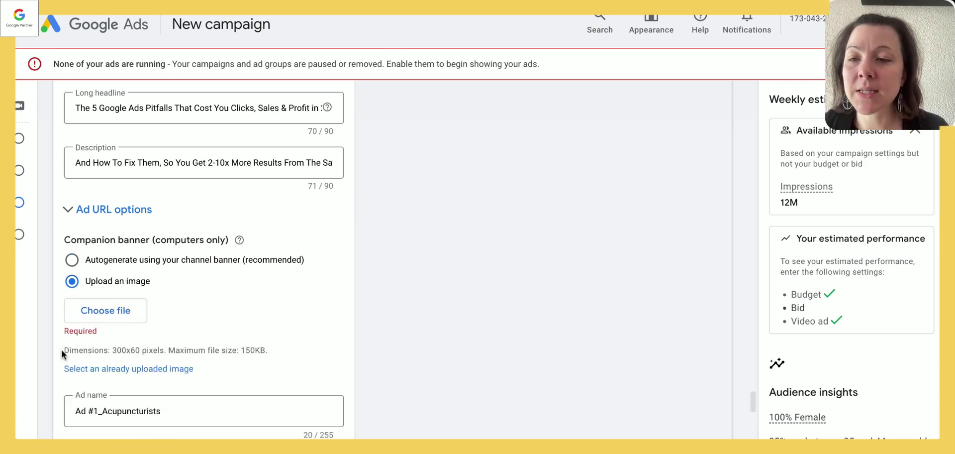
drag(71, 240, 150, 241)
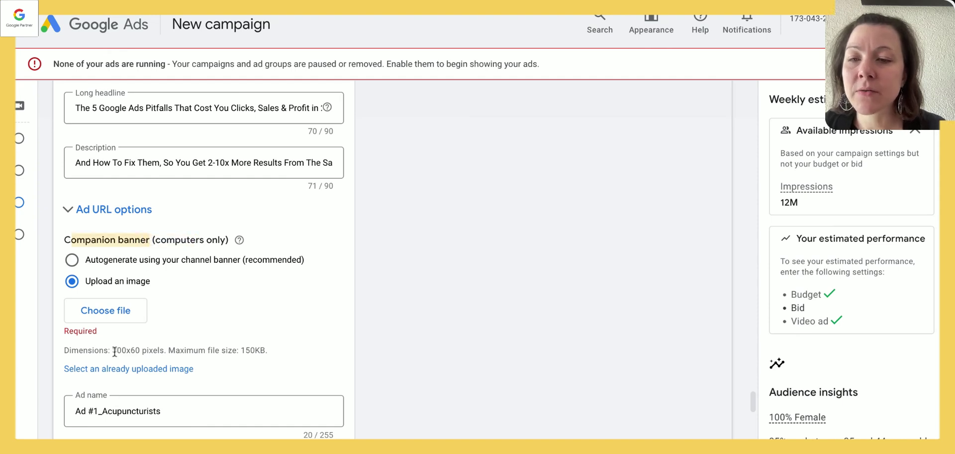
drag(114, 351, 270, 352)
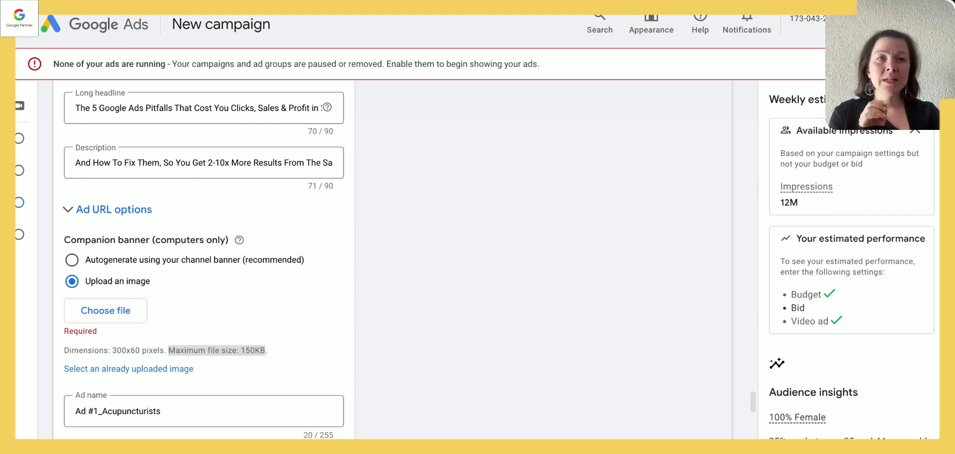
Step: Return to the ad preview and show the computer version with its companion banner
scroll(525, 230, up, 15)
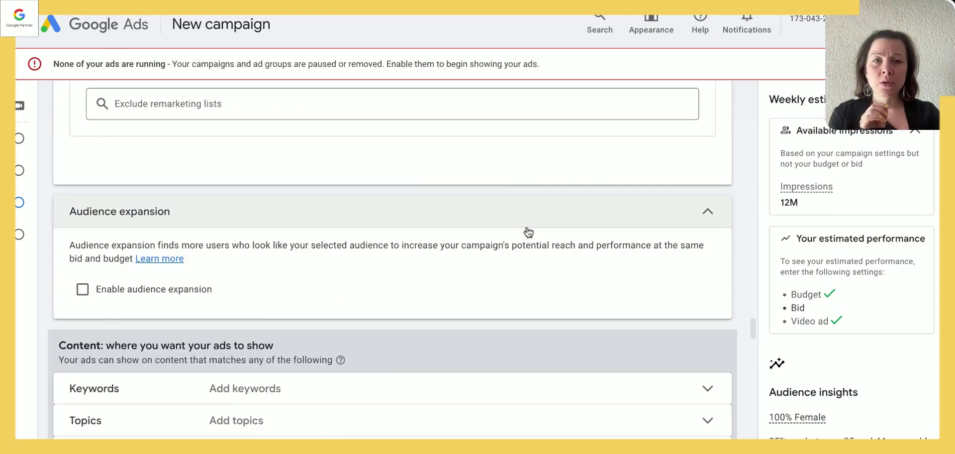
scroll(615, 236, down, 10)
scroll(681, 258, up, 3)
scroll(647, 224, down, 1)
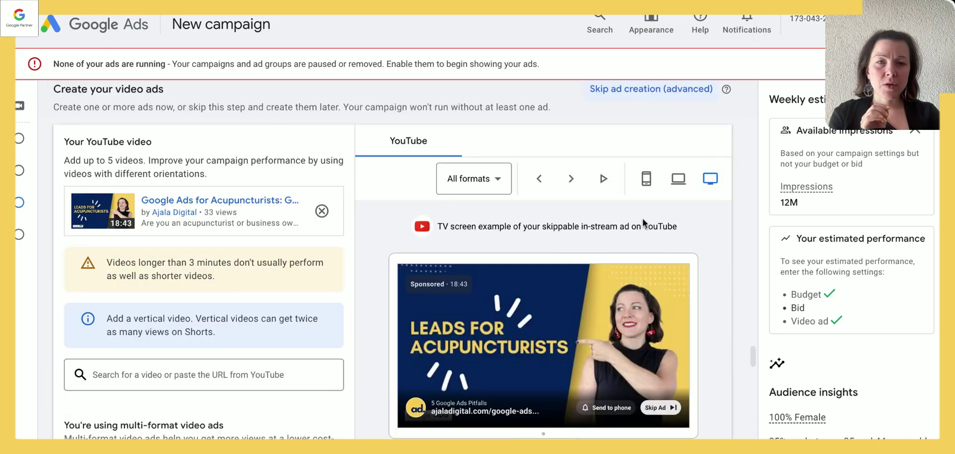
click(678, 181)
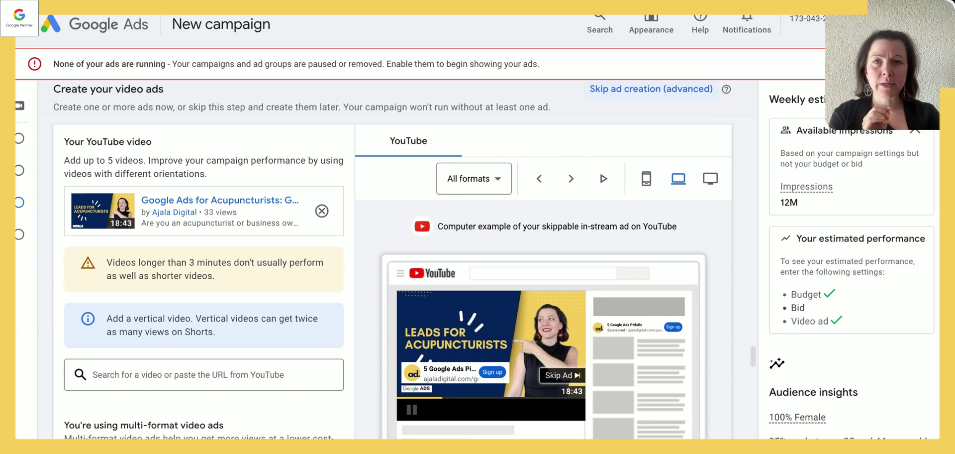
Step: Set the companion banner to autogenerate from the channel banner, and view the examples of vertical video enhancements
scroll(284, 172, down, 15)
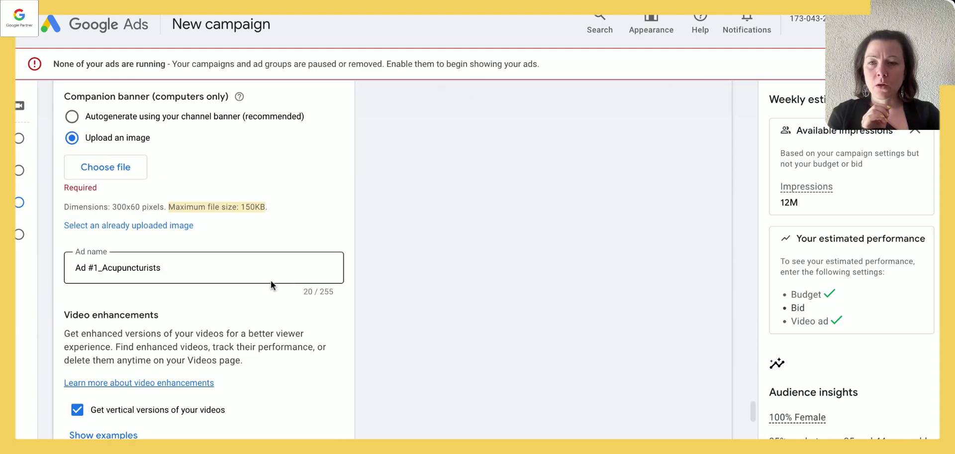
click(71, 116)
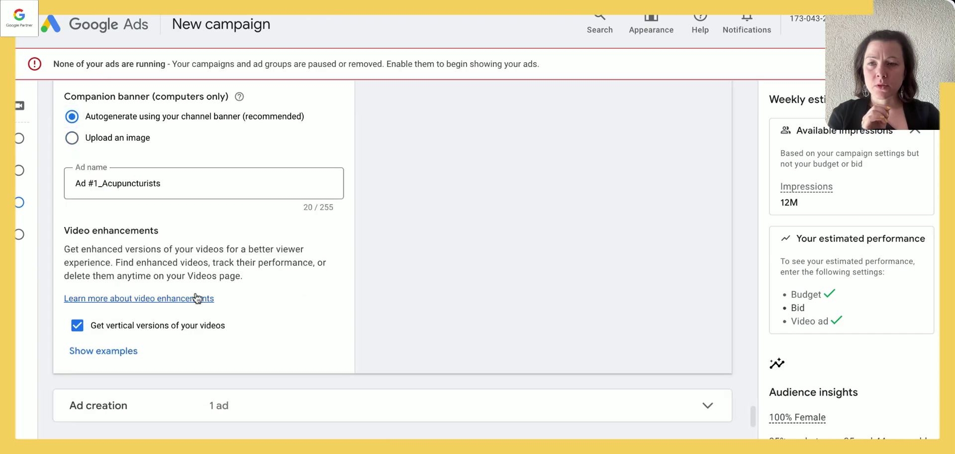
scroll(235, 256, down, 2)
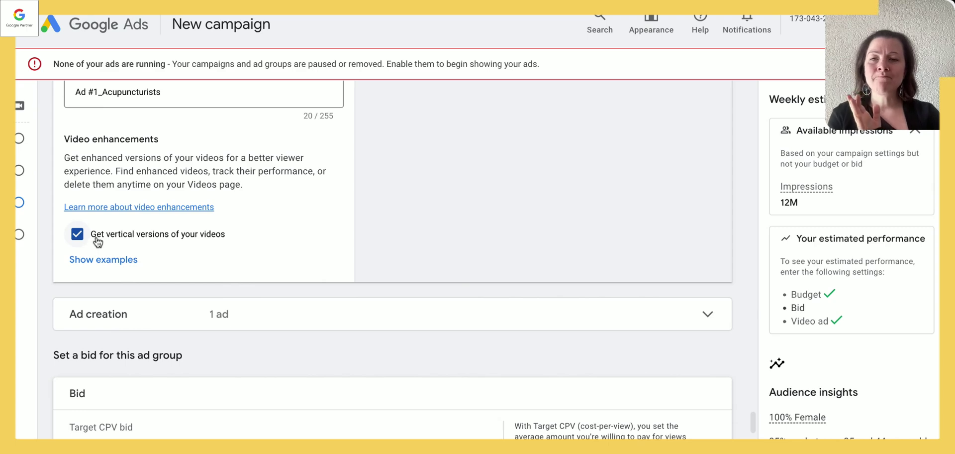
click(87, 268)
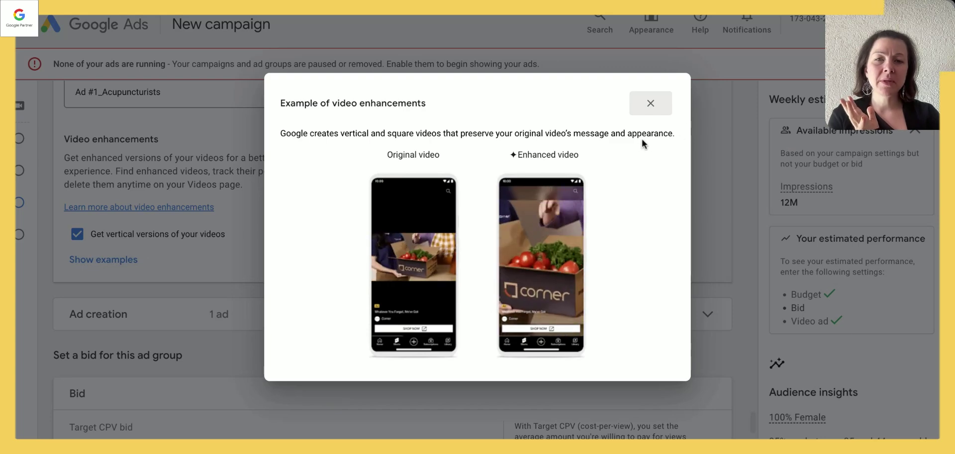
click(668, 103)
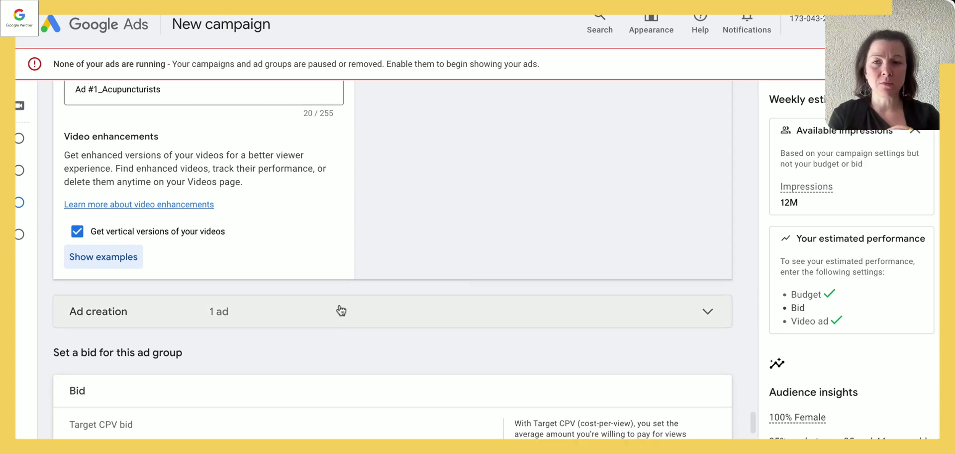
Step: Set the ad group's target CPV bid to €0.04
scroll(342, 310, down, 4)
click(146, 291)
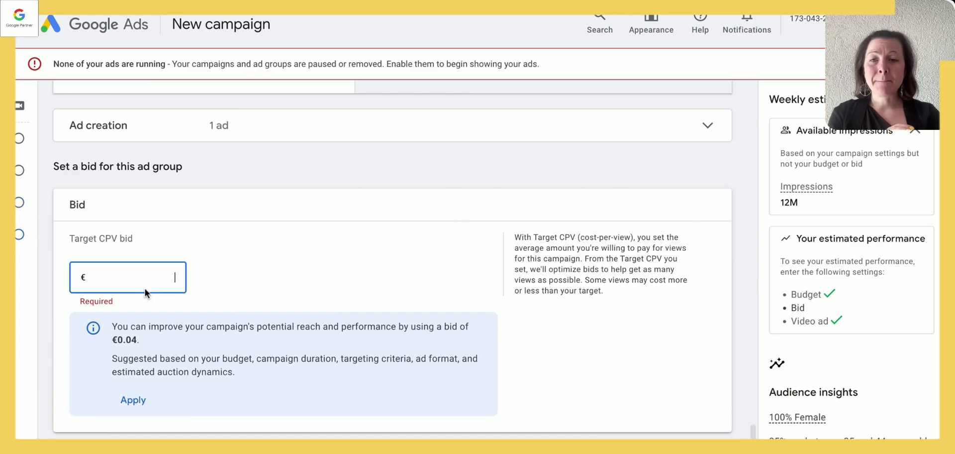
drag(142, 342, 107, 341)
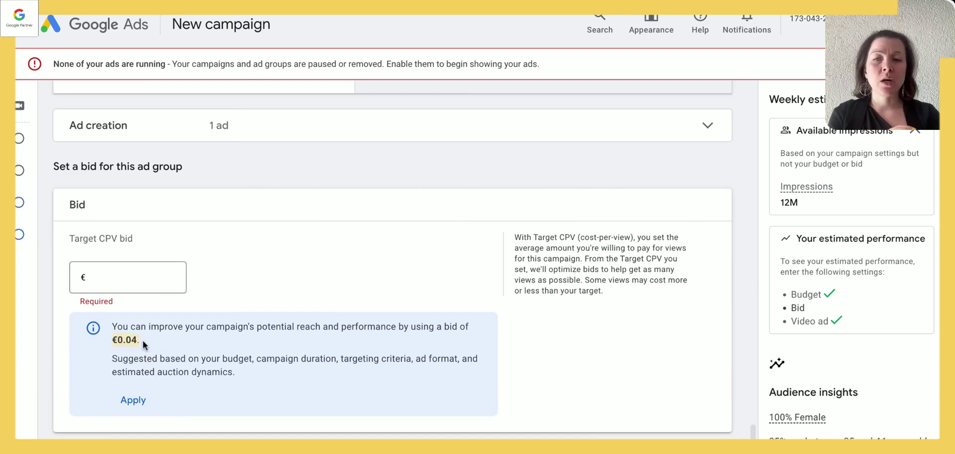
click(128, 274)
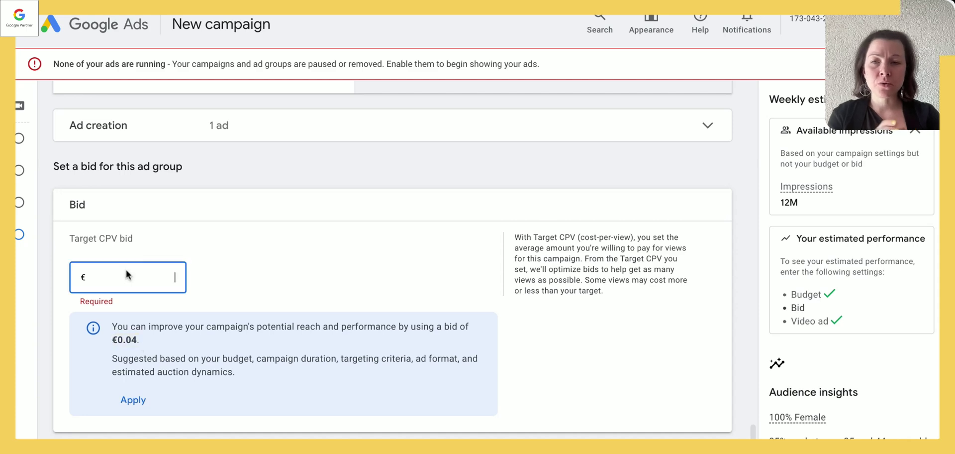
text(0.04)
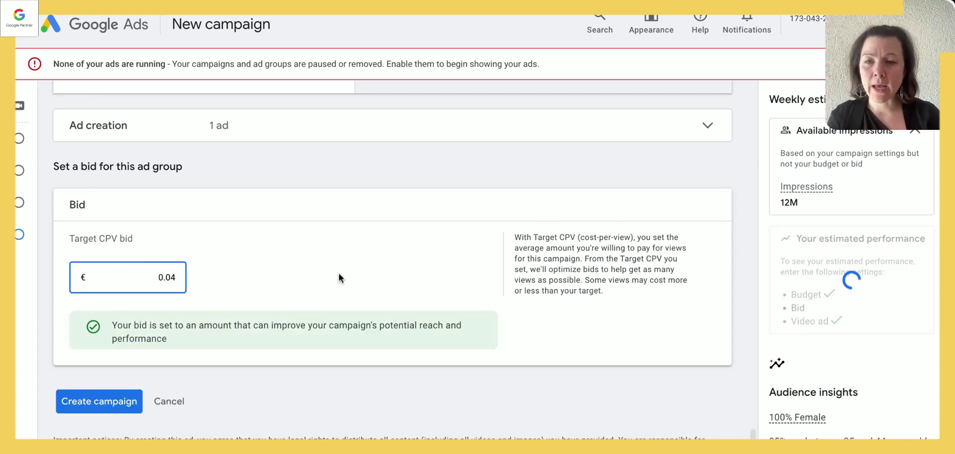
Step: Review the campaign's estimated performance, especially the average CPV, and go back to the video ad preview
scroll(314, 301, down, 1)
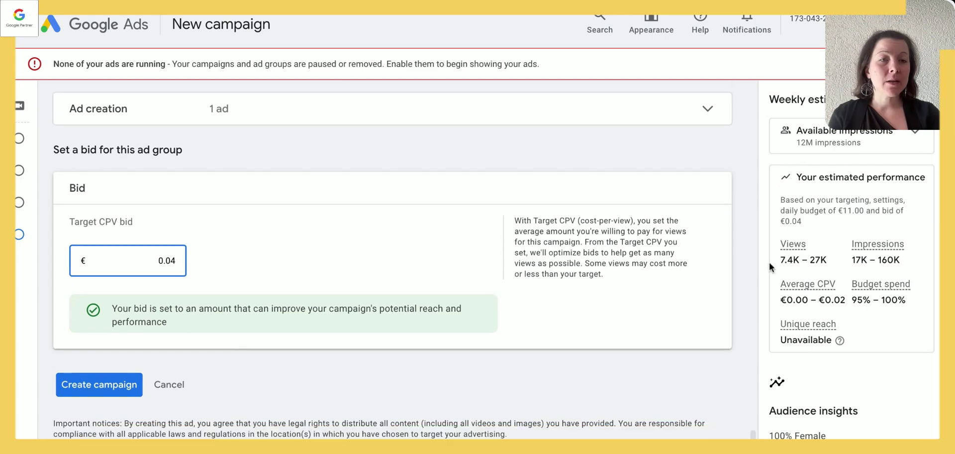
drag(846, 351, 780, 179)
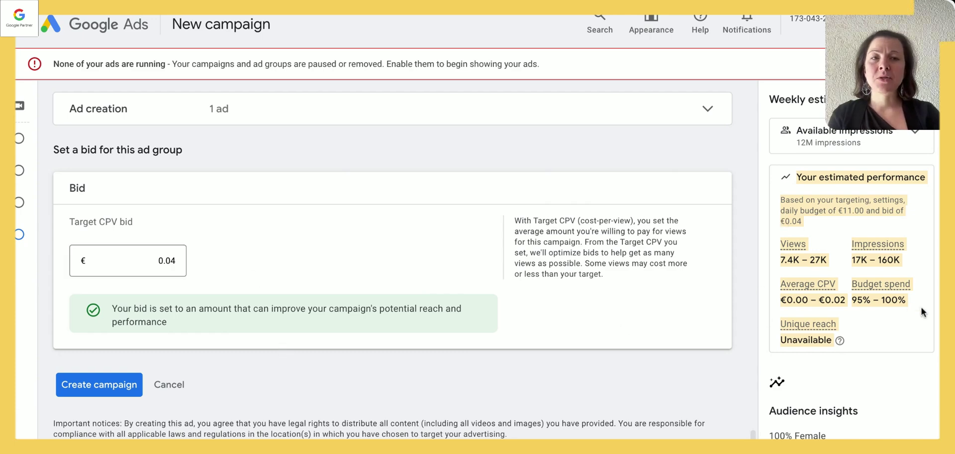
drag(846, 300, 771, 306)
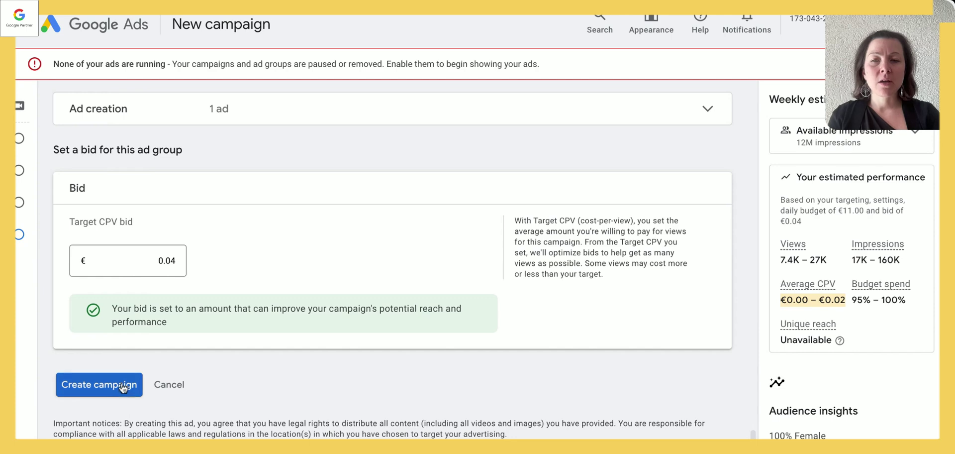
scroll(585, 391, up, 15)
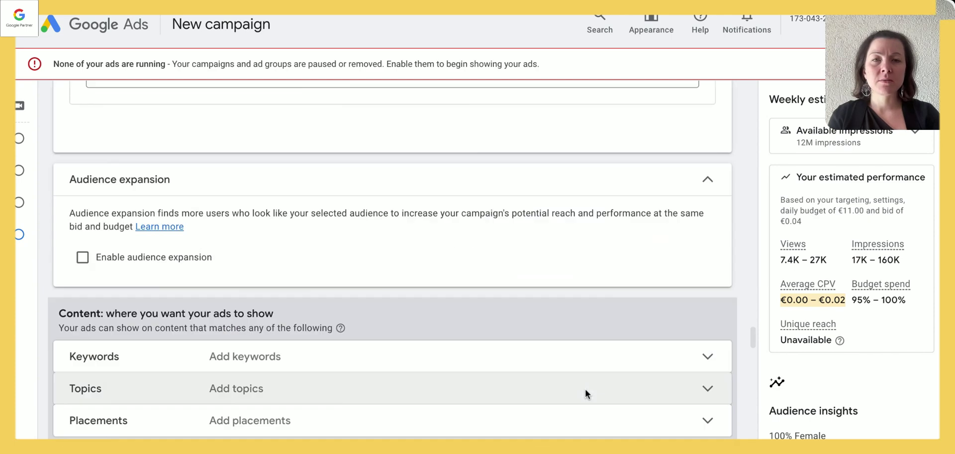
scroll(585, 393, up, 5)
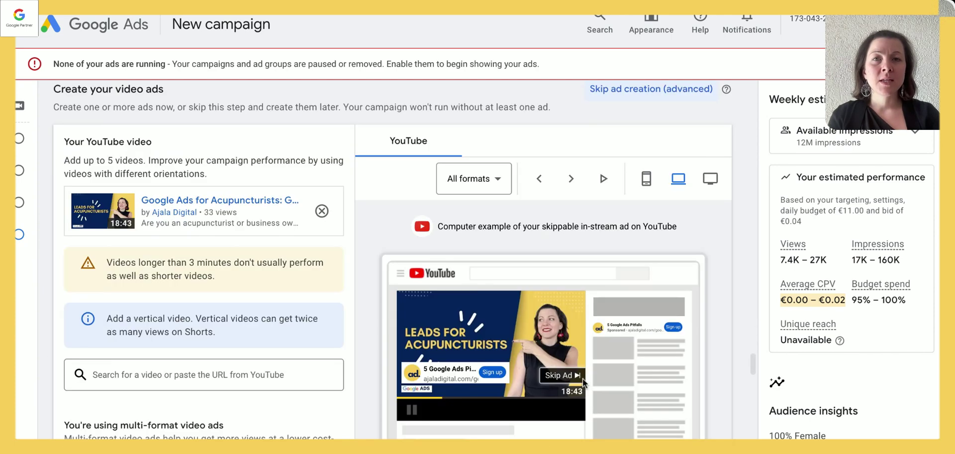